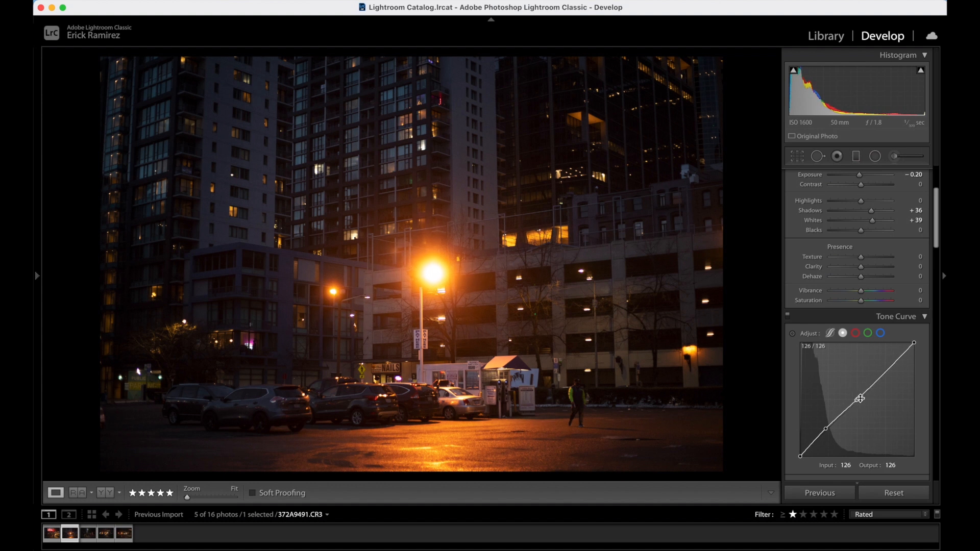
- Shape the RGB tone curve by raising the midtone point to 118/138 and moving the shadow point to 45/44
left_click_drag(859, 400, 850, 395)
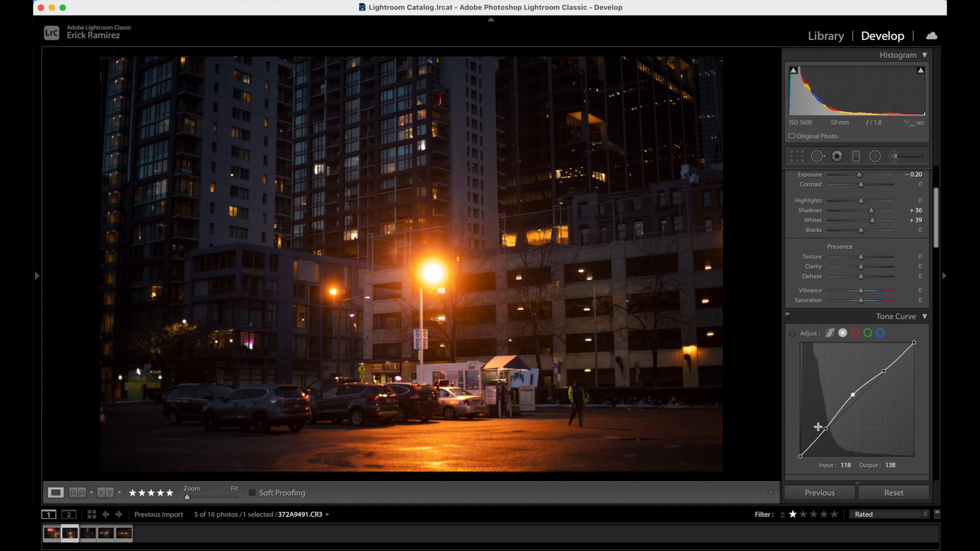
left_click_drag(826, 429, 822, 443)
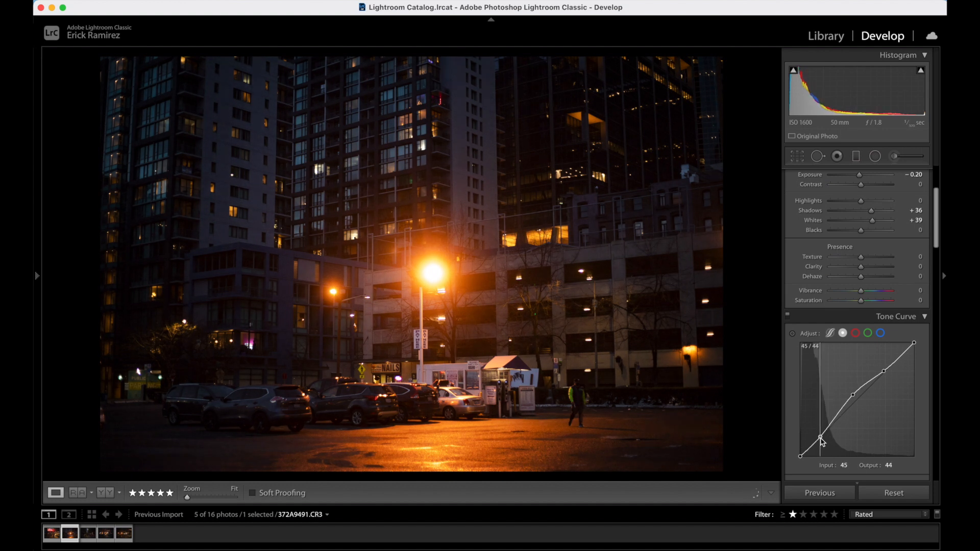
- Split-tone the photo with highlights at hue 107, saturation 10 and shadows at hue 192, saturation 10
scroll(816, 383, "down", 10)
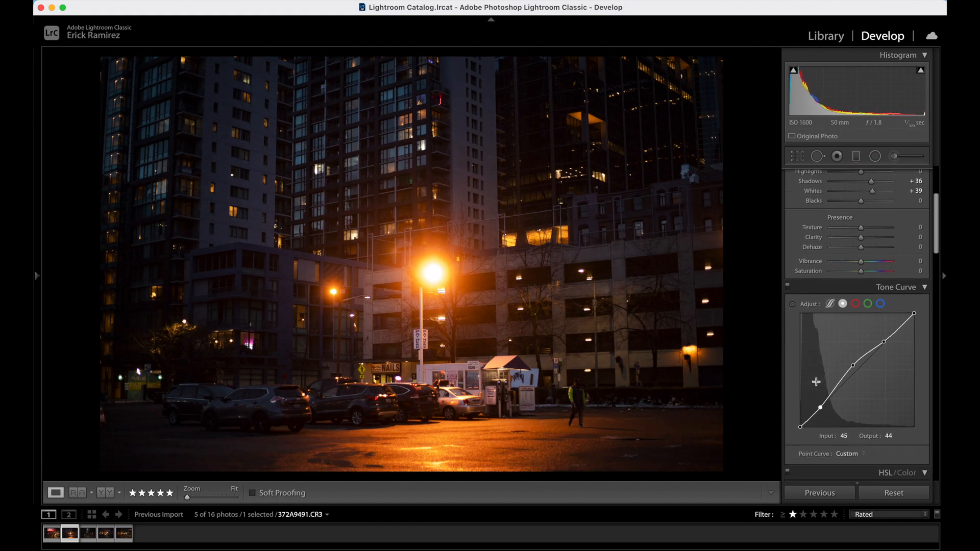
scroll(819, 385, "down", 1)
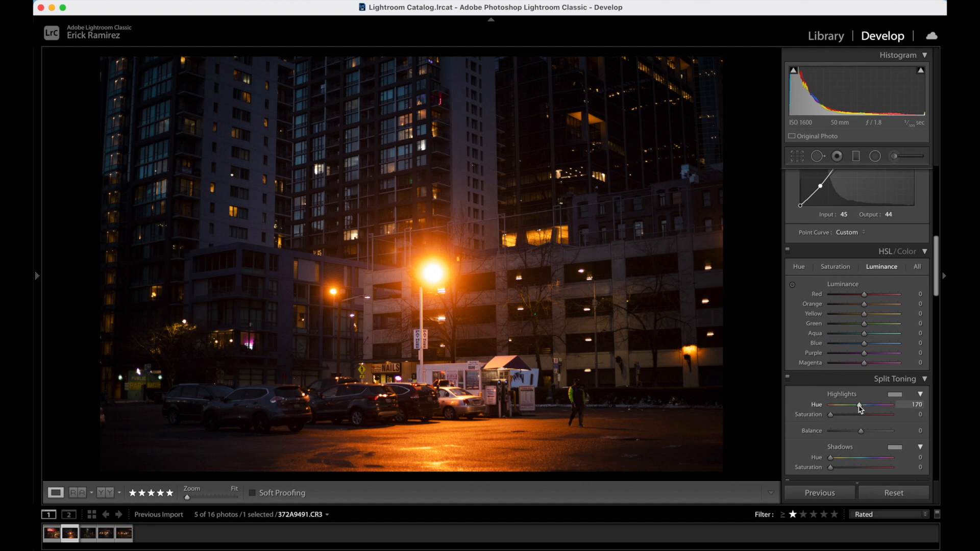
left_click_drag(831, 415, 837, 415)
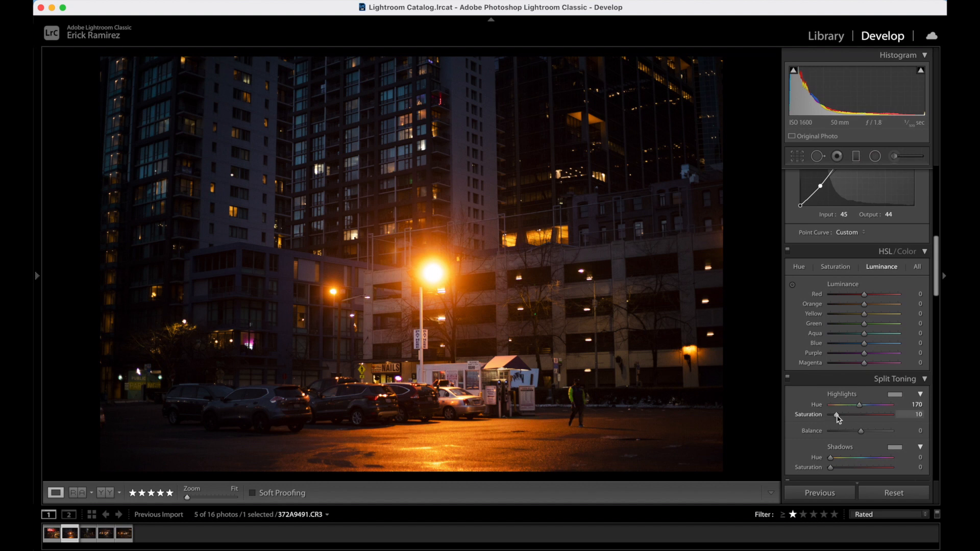
mouse_move(864, 410)
left_mouse_down()
mouse_move(837, 406)
mouse_move(866, 402)
left_mouse_up()
scroll(852, 406, "down", 3)
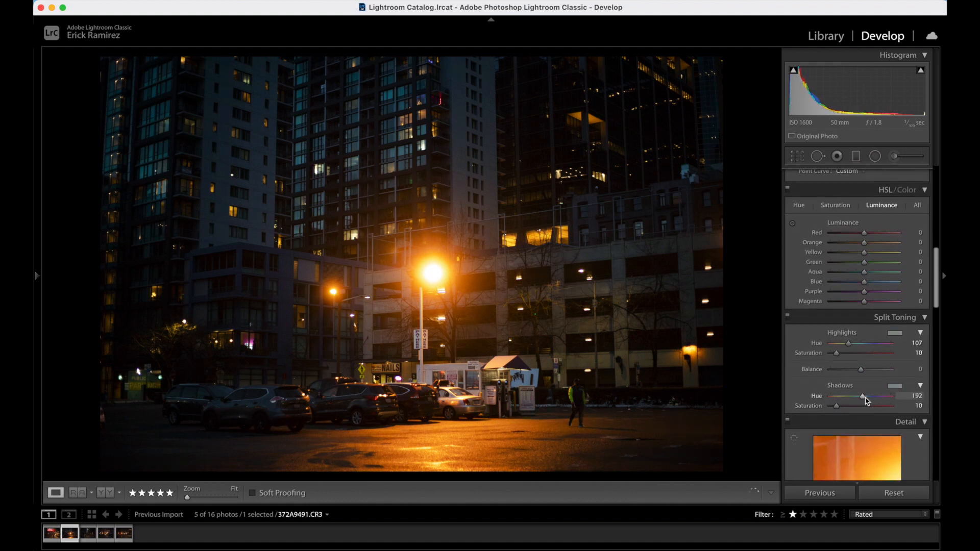
- Set Tint to −15, Exposure to −0.45, Highlights to +44 and Shadows to +47
scroll(866, 402, "up", 10)
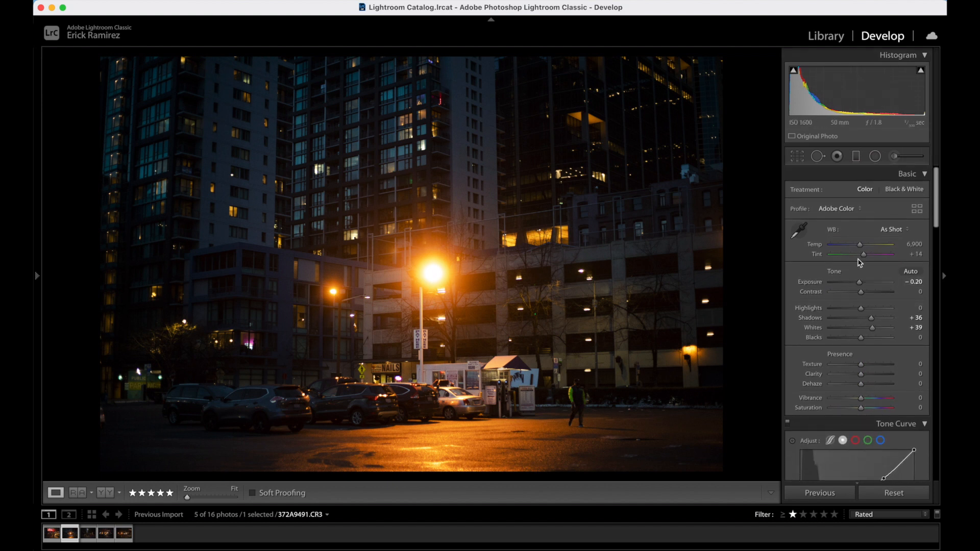
left_click_drag(864, 258, 858, 259)
left_click_drag(861, 285, 859, 285)
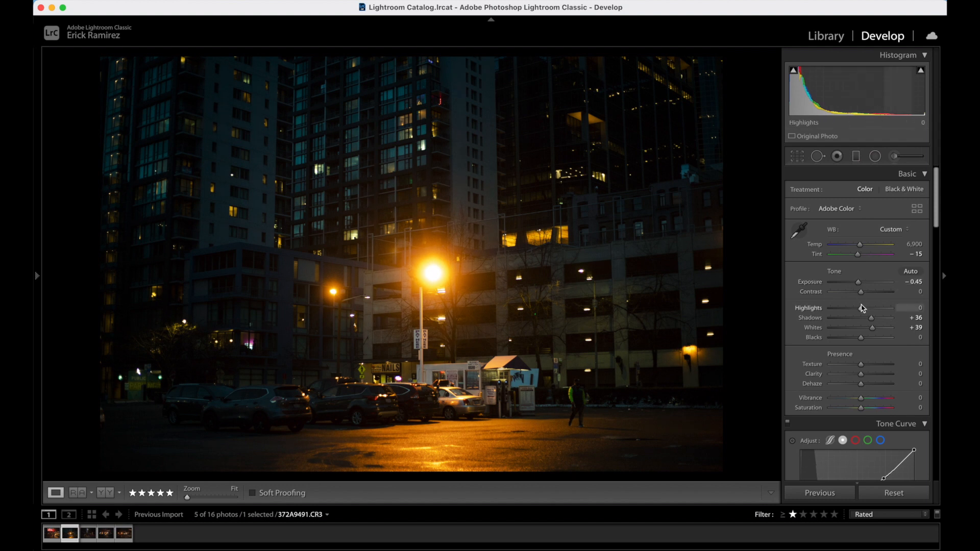
left_click_drag(861, 308, 877, 308)
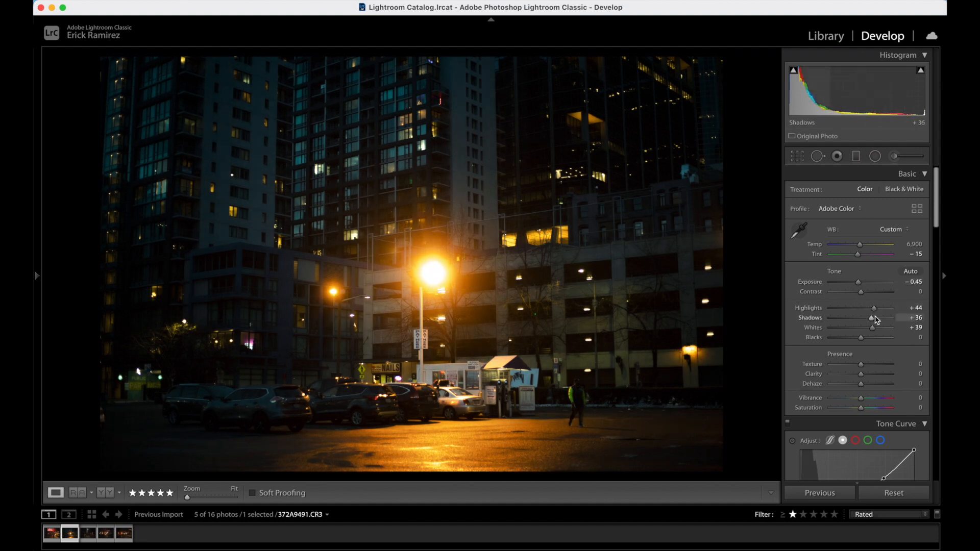
left_click_drag(879, 320, 881, 320)
- Add three points to the blue channel's tone curve, pulling the shadow point down and raising the highlight point
scroll(878, 320, "down", 4)
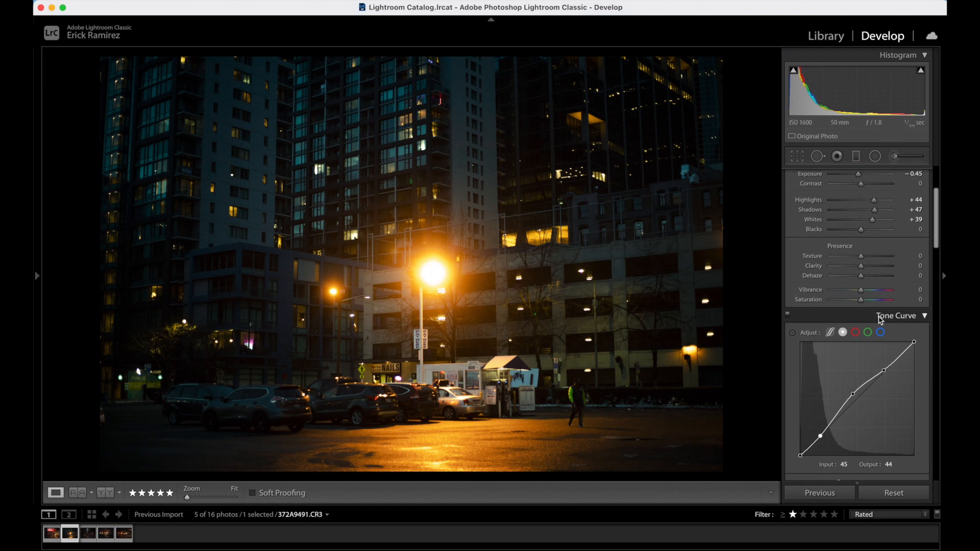
left_click(881, 333)
left_click(828, 429)
left_click(858, 397)
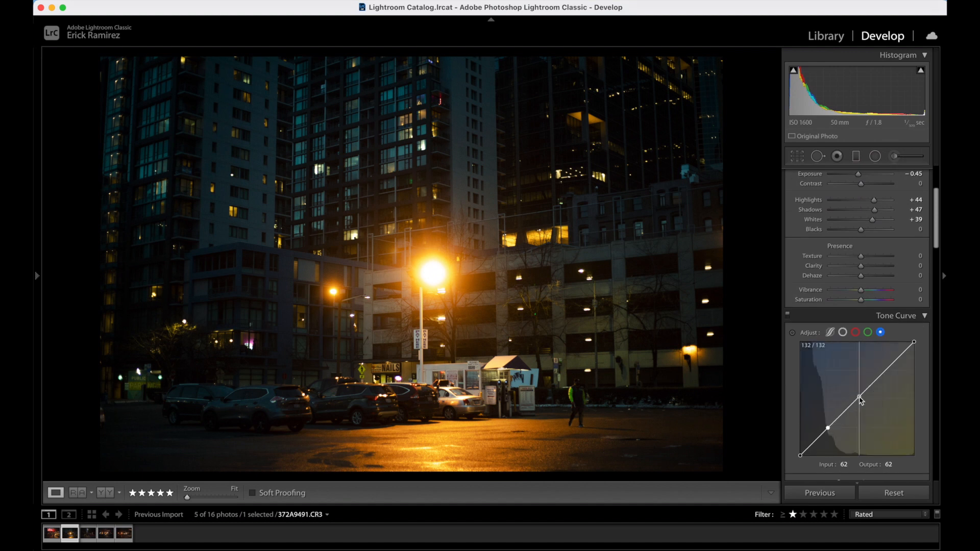
left_click(885, 369)
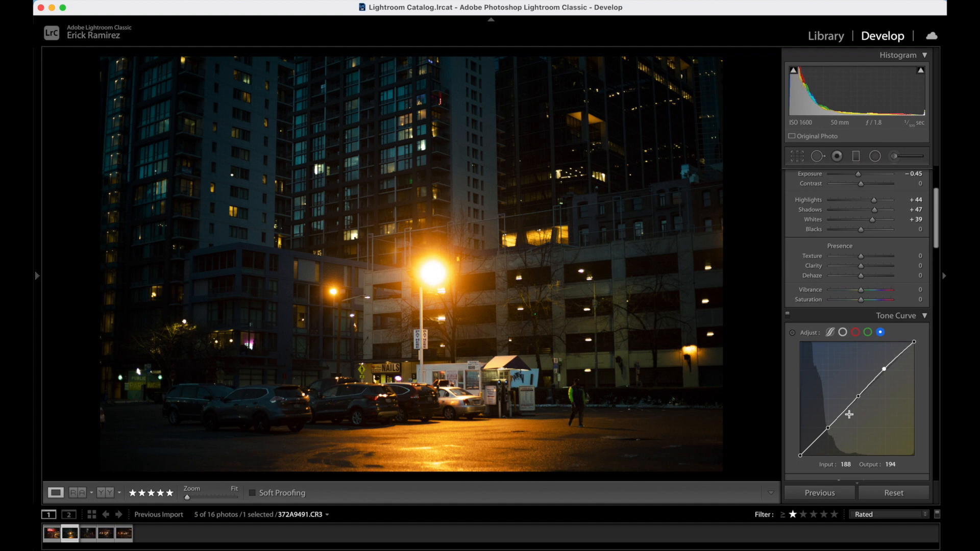
left_click_drag(829, 427, 819, 443)
left_click_drag(858, 397, 881, 356)
left_click_drag(850, 396, 854, 401)
- Shape the red channel's tone curve with points at 44/35 in the shadows, 130/126 in the midtones and 198/196 in the highlights
left_click(856, 332)
left_click_drag(827, 430, 885, 368)
left_click_drag(828, 427, 822, 445)
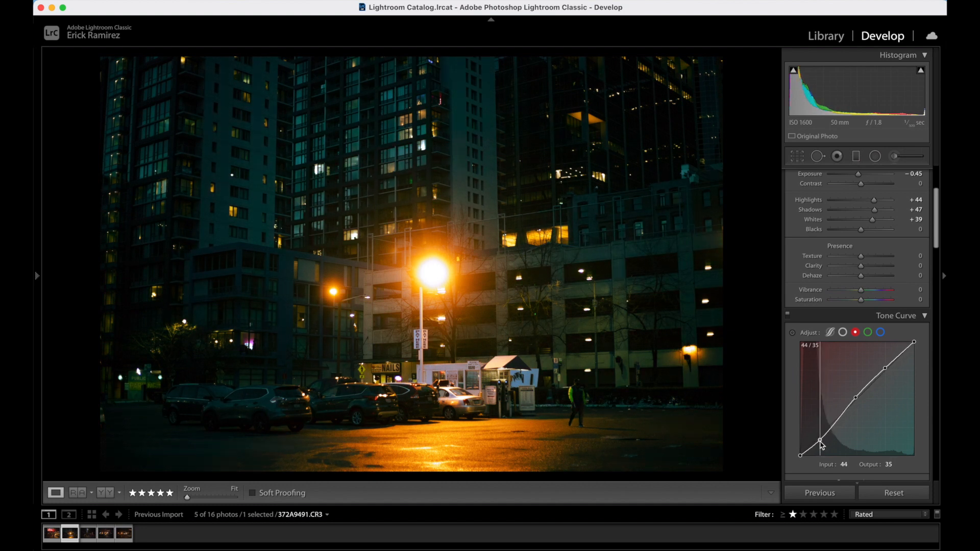
left_click_drag(856, 401, 860, 404)
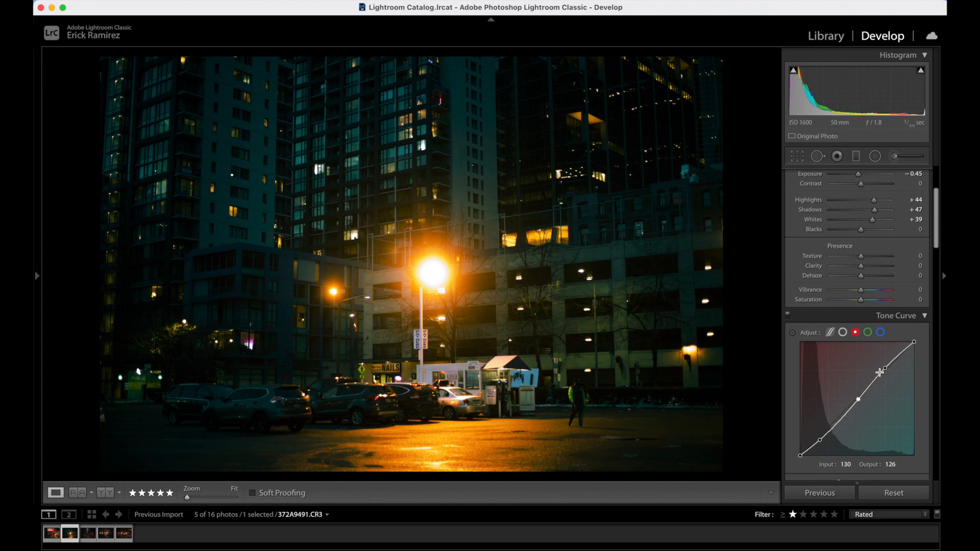
left_click_drag(885, 368, 893, 374)
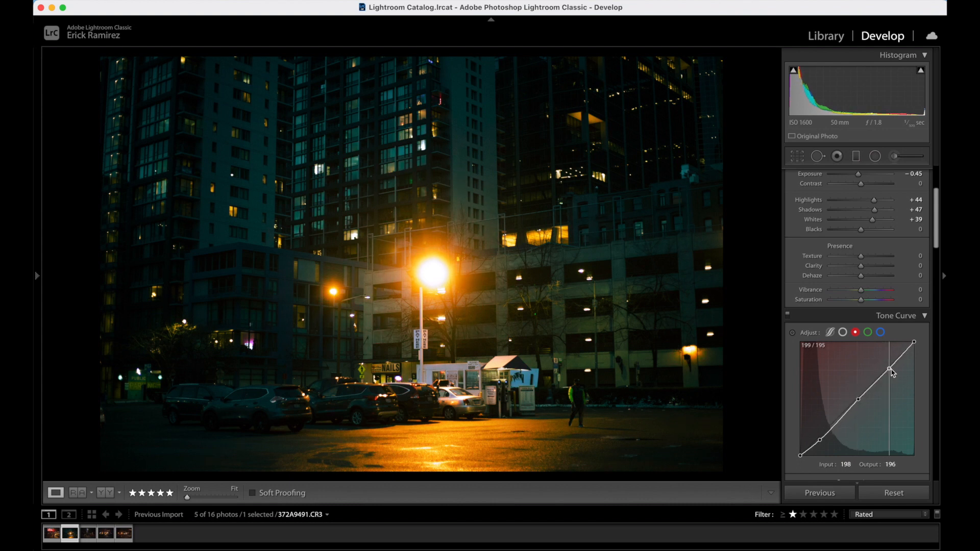
- Warm the white balance to a Temp of 8,726 and lower Clarity to −28
scroll(883, 357, "up", 5)
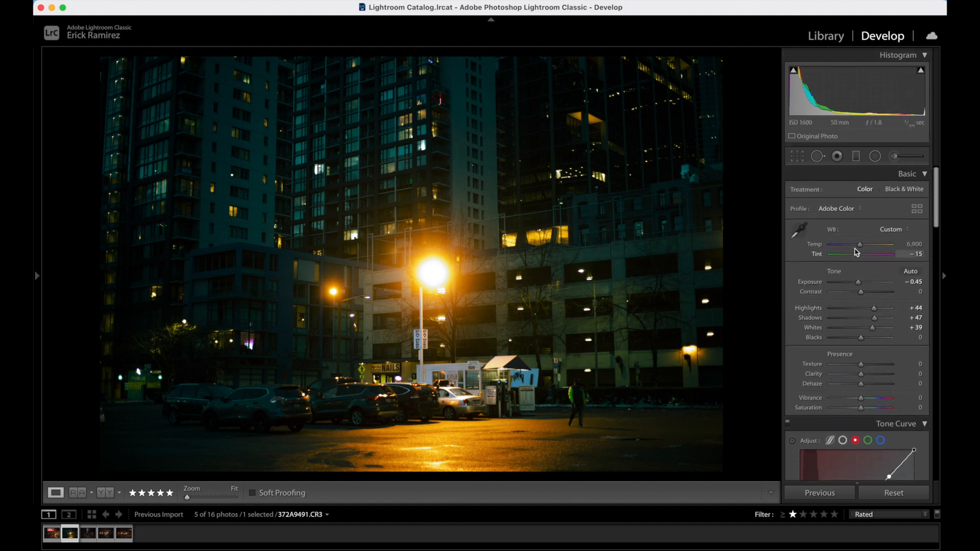
left_click_drag(861, 246, 870, 246)
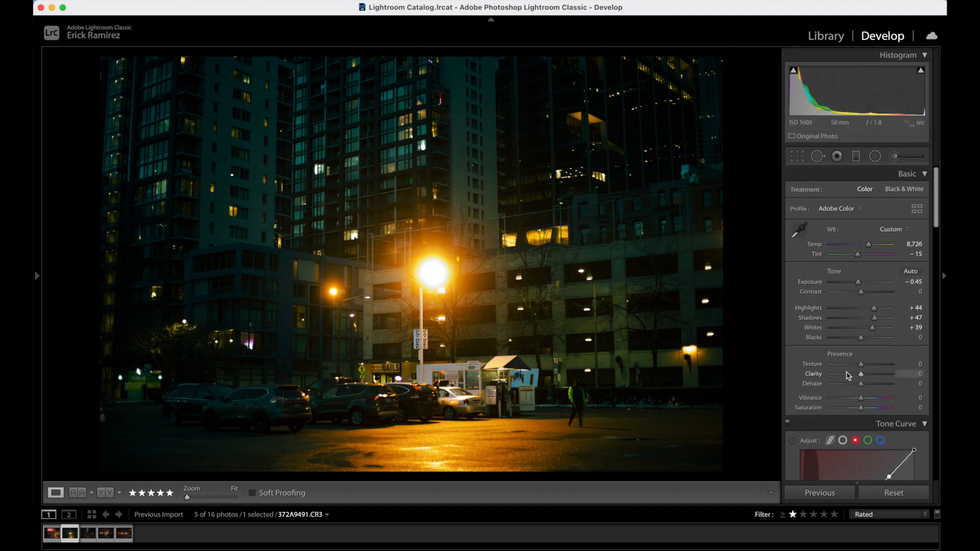
left_click_drag(862, 377, 854, 376)
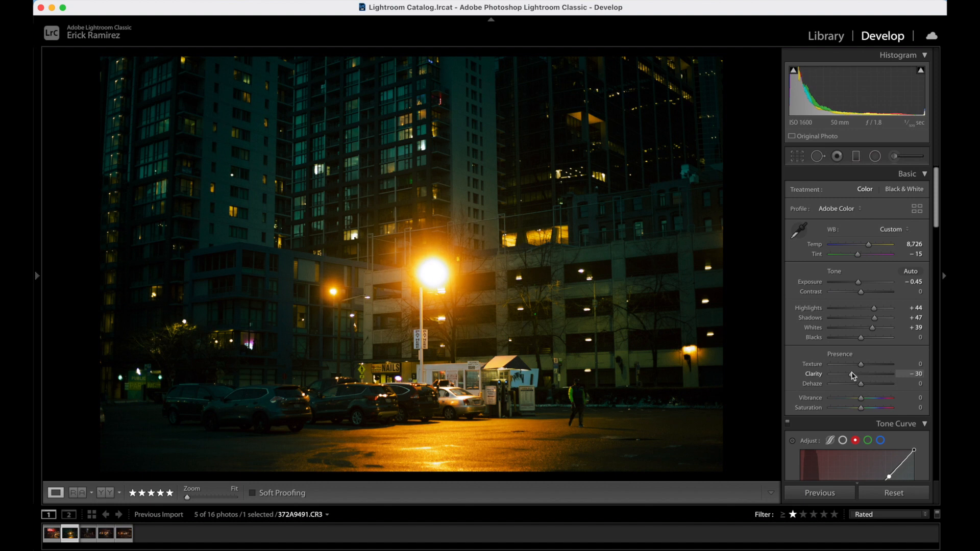
- Add three points to the green channel's tone curve, lowering the shadow point and slightly adjusting the midtone and highlight points
scroll(854, 376, "down", 3)
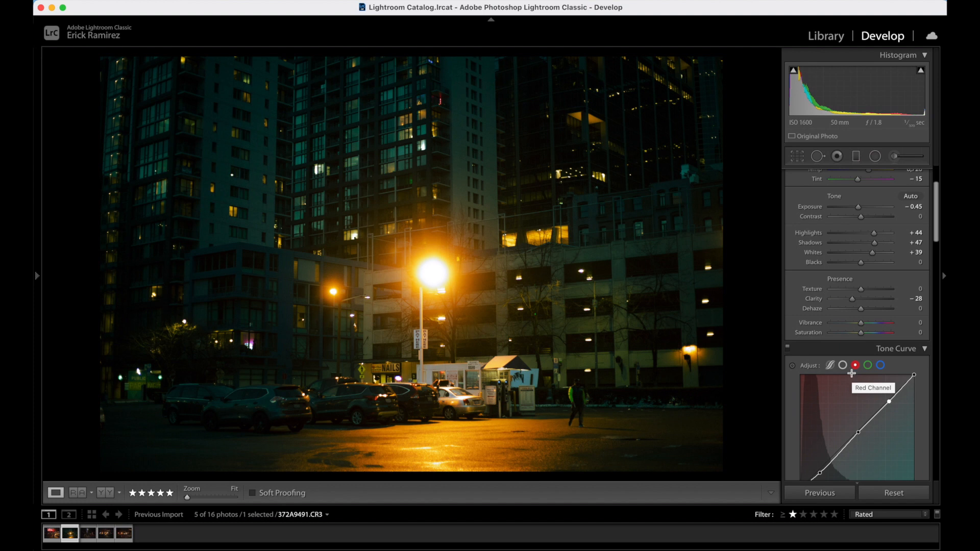
scroll(852, 373, "down", 2)
left_click(868, 312)
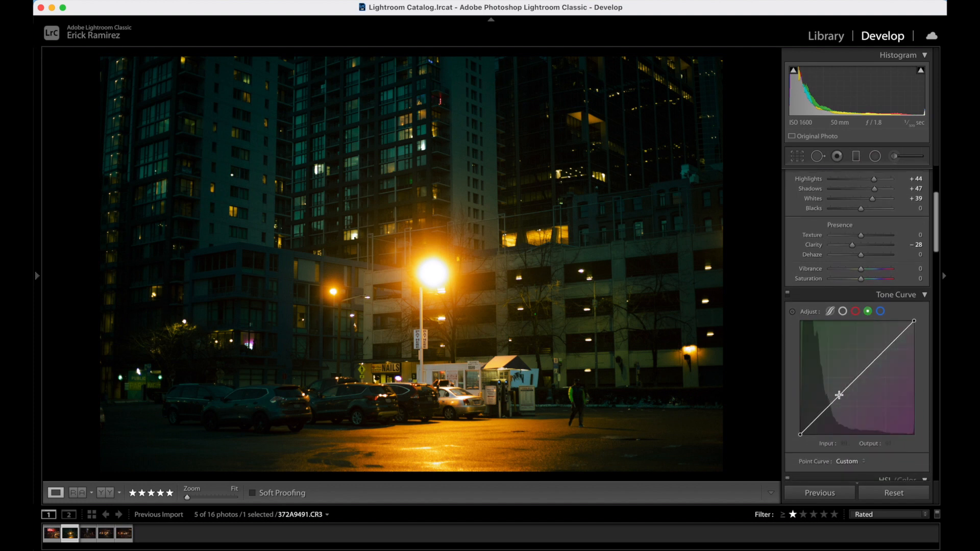
left_click(829, 407)
left_click(856, 379)
left_click(886, 349)
left_click_drag(831, 406, 828, 417)
left_click_drag(855, 376, 856, 380)
left_click_drag(885, 349, 887, 351)
- Set Temp to 7,976, Tint to −12, Highlights to +13 and Shadows to +95
scroll(886, 352, "up", 5)
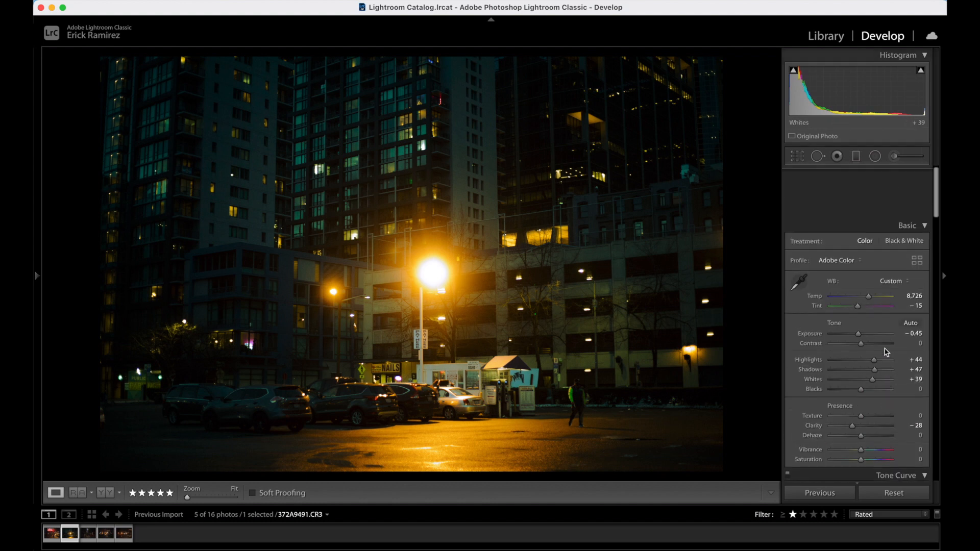
left_click_drag(870, 246, 862, 256)
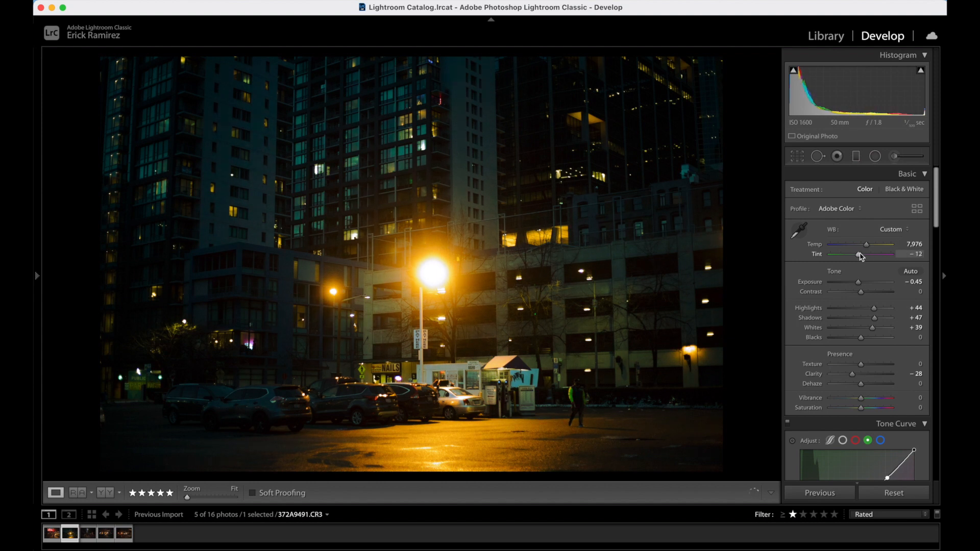
left_click_drag(875, 309, 862, 310)
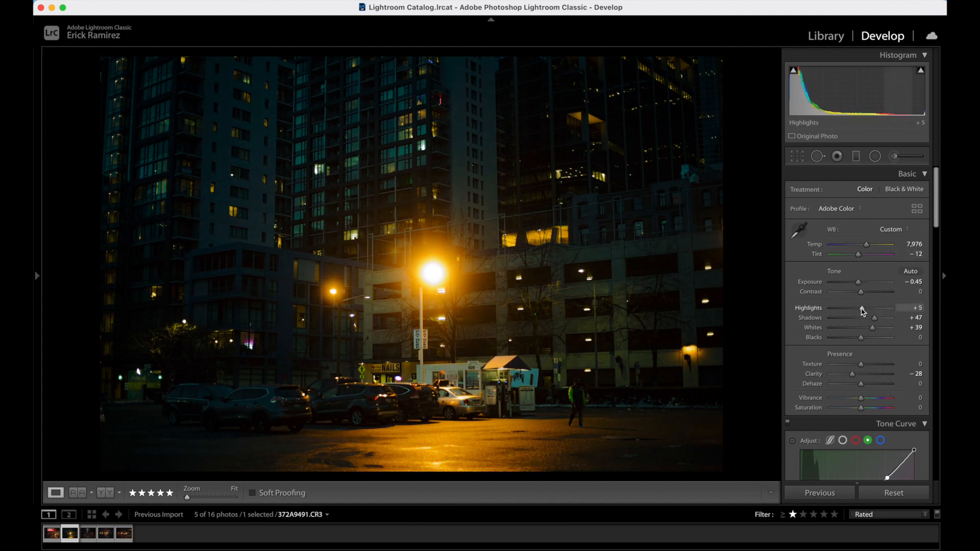
left_click_drag(883, 321, 890, 322)
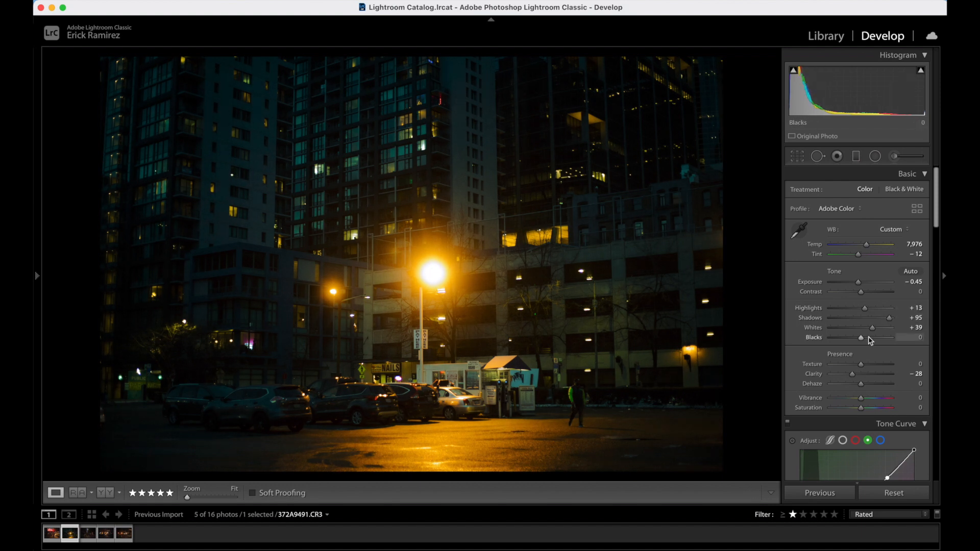
- Set split toning to hue 192, saturation 25 for the highlights and hue 178, saturation 13 for the shadows
scroll(871, 341, "down", 5)
left_click(881, 299)
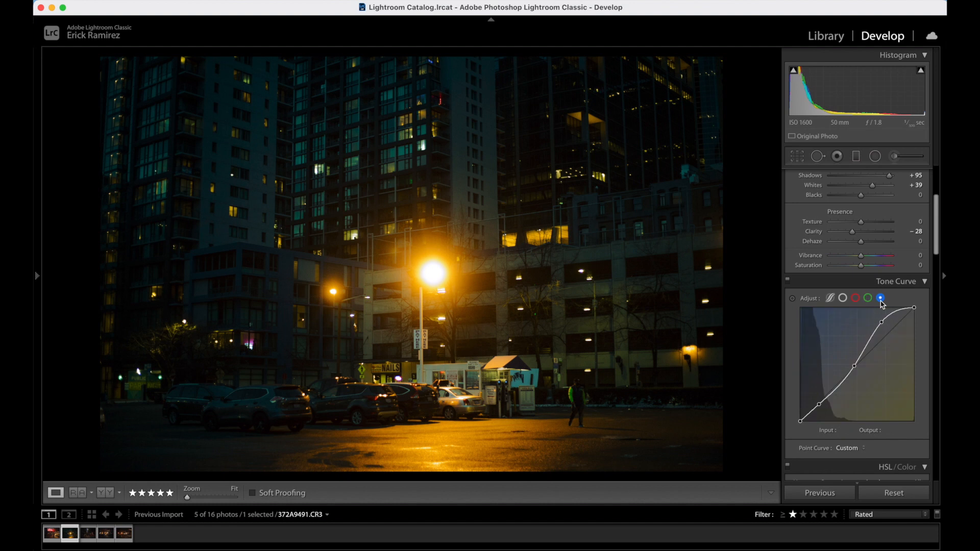
scroll(842, 361, "down", 10)
mouse_move(850, 345)
left_mouse_down()
mouse_move(878, 345)
mouse_move(838, 344)
mouse_move(885, 345)
mouse_move(866, 343)
left_mouse_up()
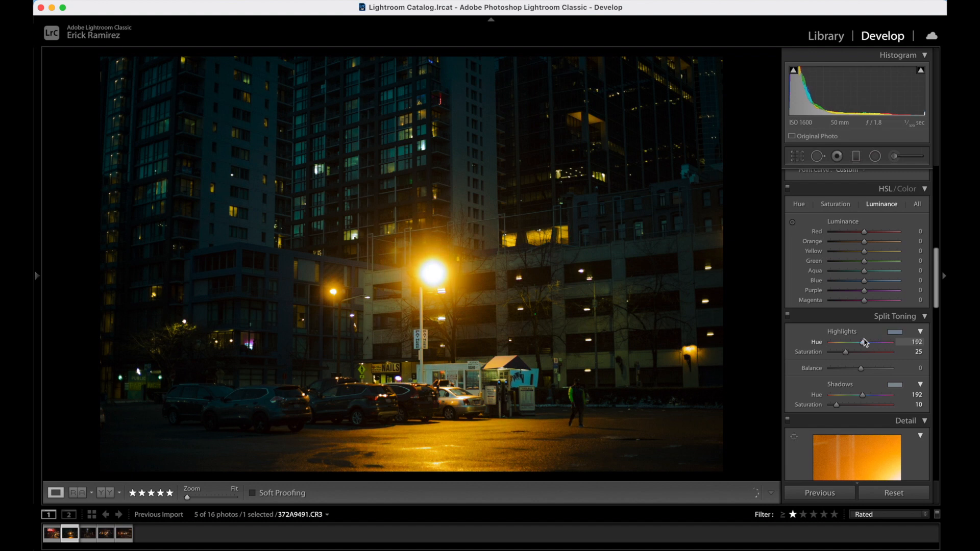
mouse_move(836, 405)
left_mouse_down()
mouse_move(854, 397)
mouse_move(837, 396)
mouse_move(874, 392)
mouse_move(837, 408)
left_mouse_up()
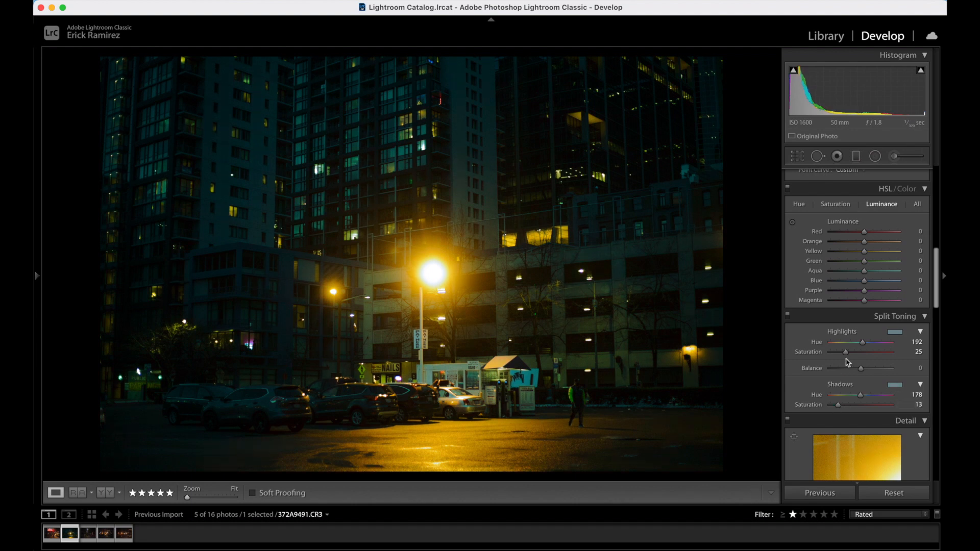
- Shift the Orange hue to −33 in the HSL adjustments, fine-tune the Red hue and display the luminance adjustments
scroll(848, 362, "up", 1)
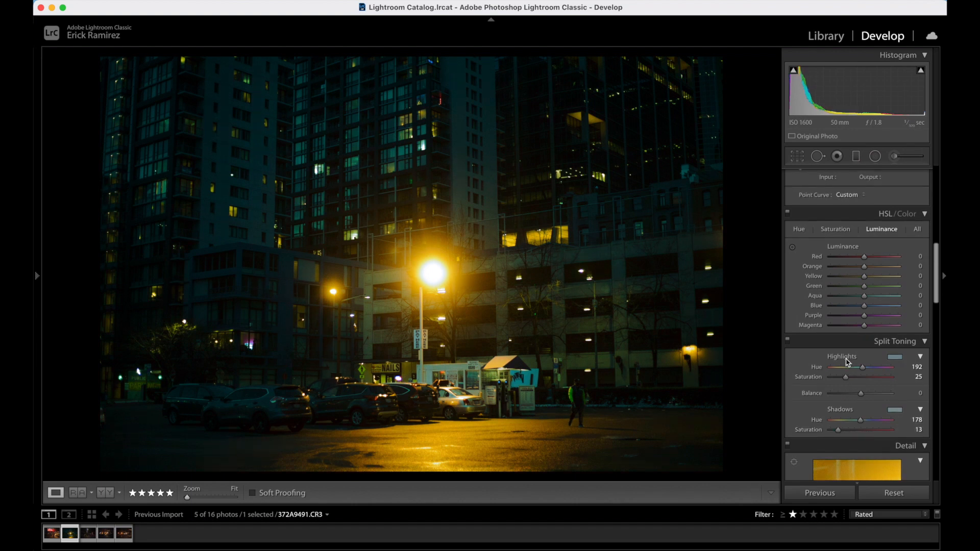
left_click(800, 230)
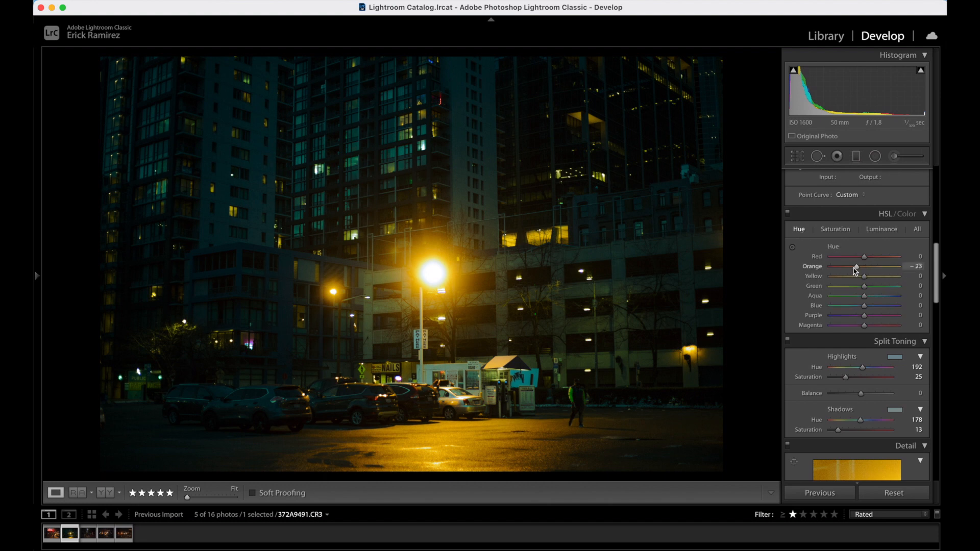
left_click_drag(860, 270, 849, 270)
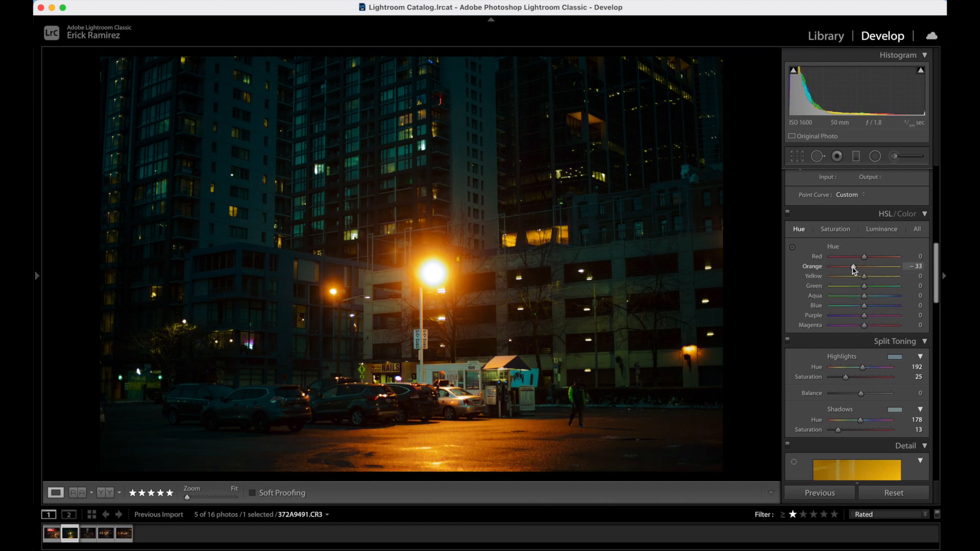
mouse_move(865, 256)
left_mouse_down()
mouse_move(845, 257)
mouse_move(883, 260)
mouse_move(851, 269)
mouse_move(863, 269)
left_mouse_up()
left_click(881, 229)
- Set Temp to 8,668, Tint to +8, Highlights to −38, Whites to +51 and Blacks to +12
scroll(868, 286, "up", 10)
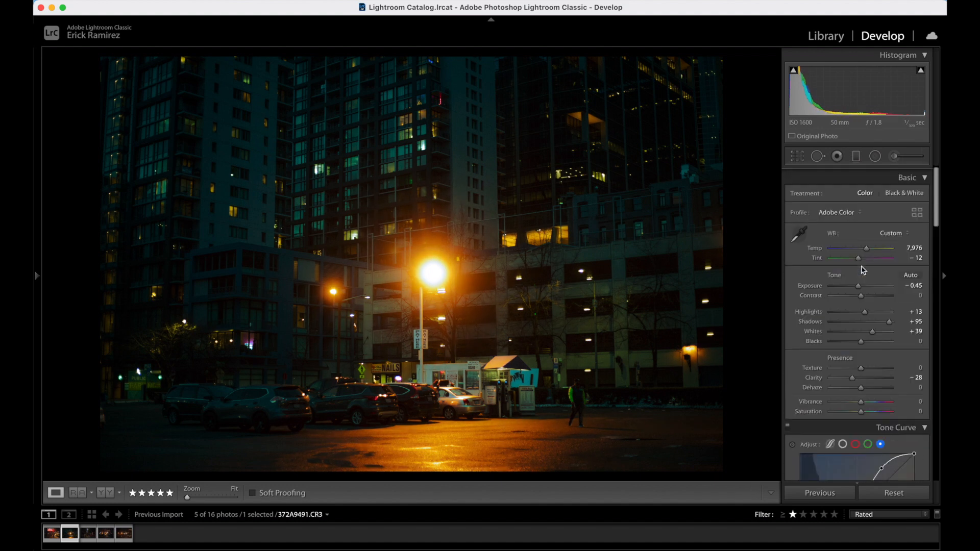
left_click(878, 338)
left_click_drag(877, 338, 871, 338)
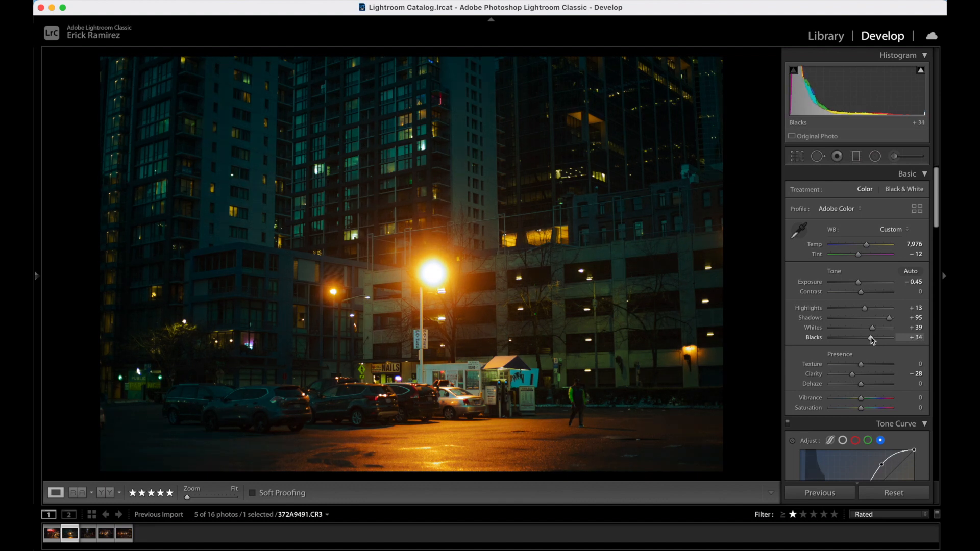
left_click_drag(868, 246, 865, 255)
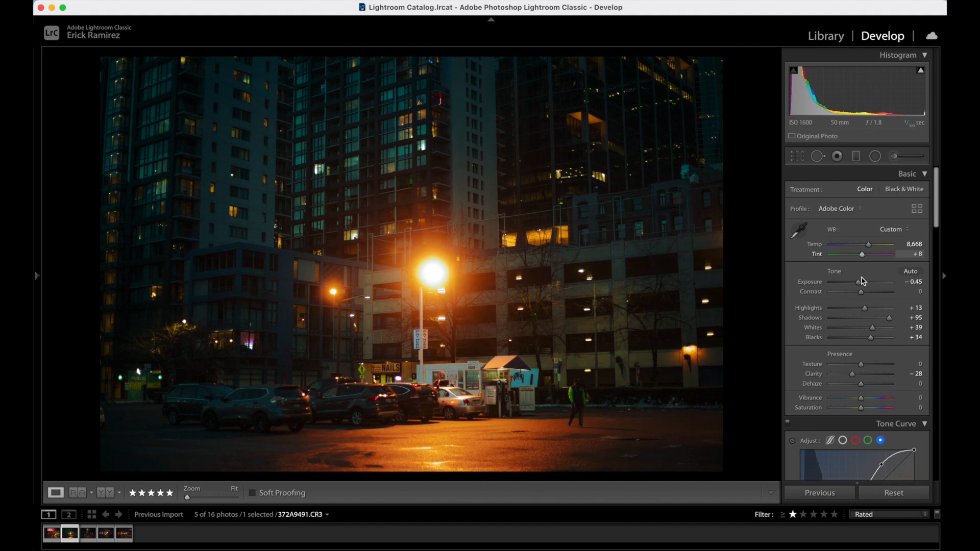
left_click_drag(865, 308, 852, 309)
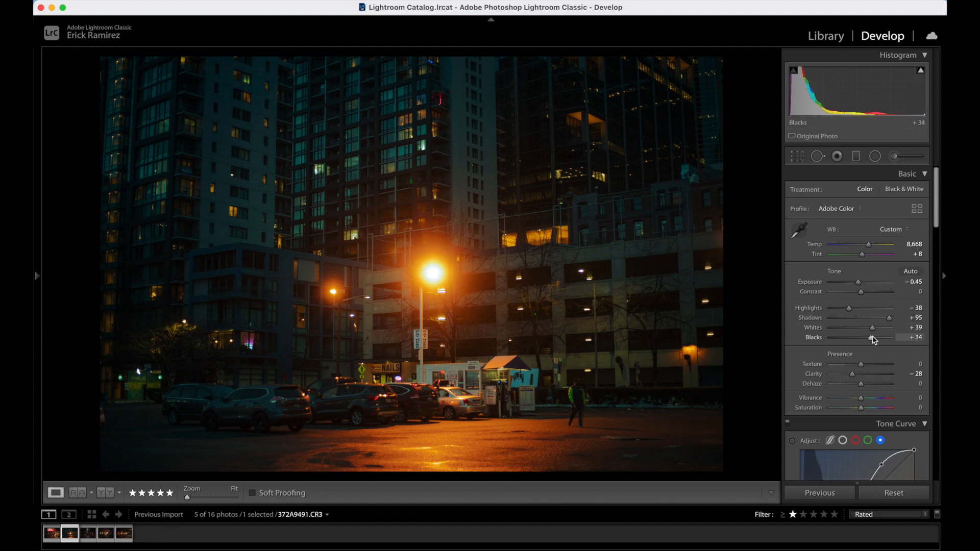
left_click_drag(875, 340, 879, 330)
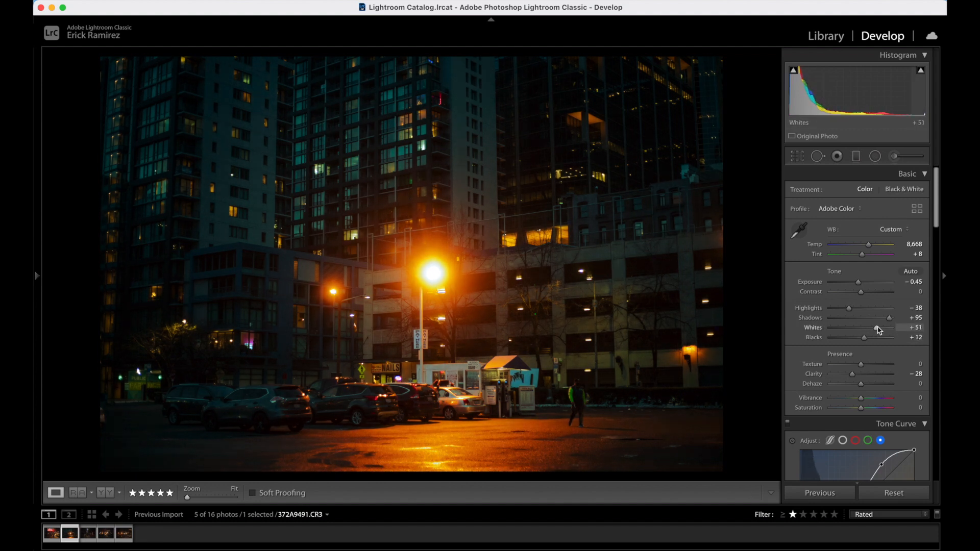
- Set the split toning highlights to hue 132 and saturation 44
scroll(878, 329, "down", 10)
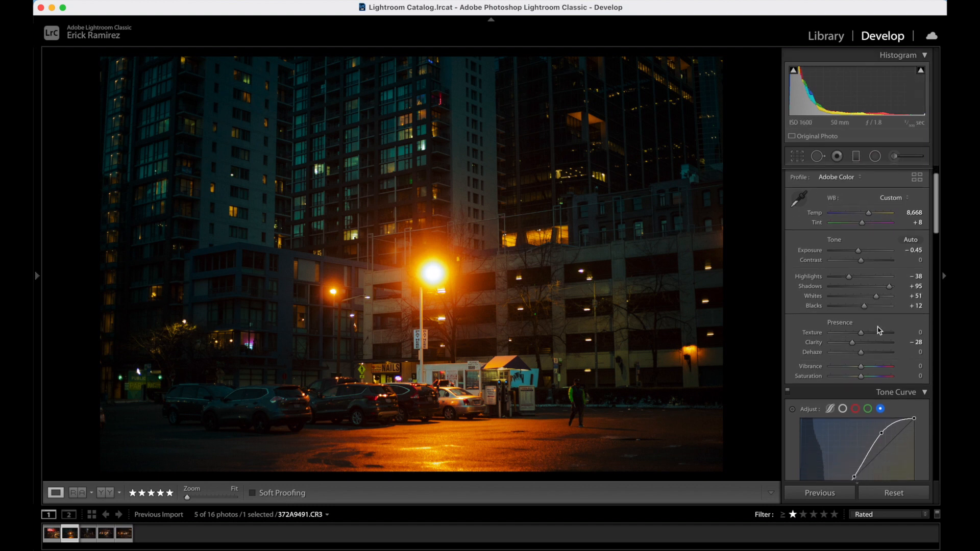
scroll(878, 327, "down", 10)
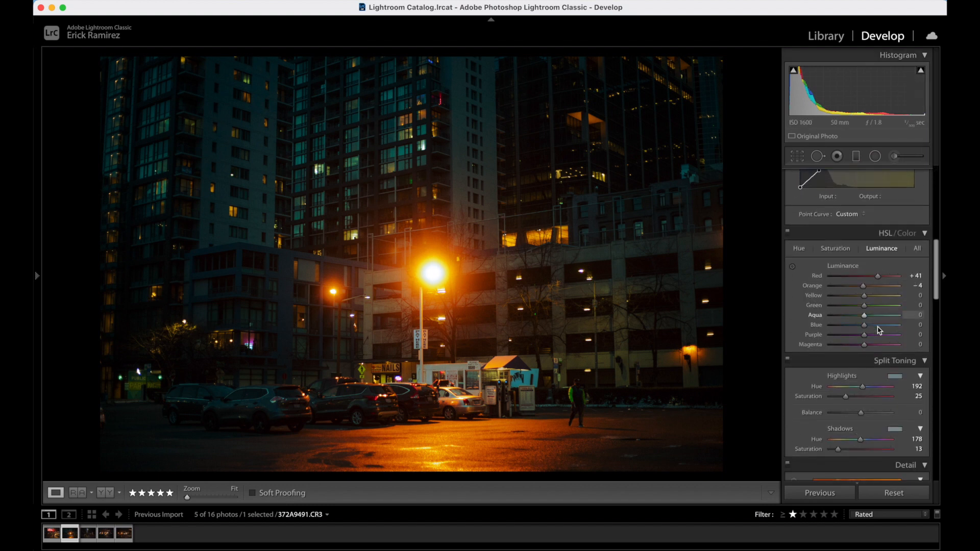
mouse_move(863, 357)
left_mouse_down()
mouse_move(846, 361)
mouse_move(868, 359)
mouse_move(857, 359)
left_mouse_up()
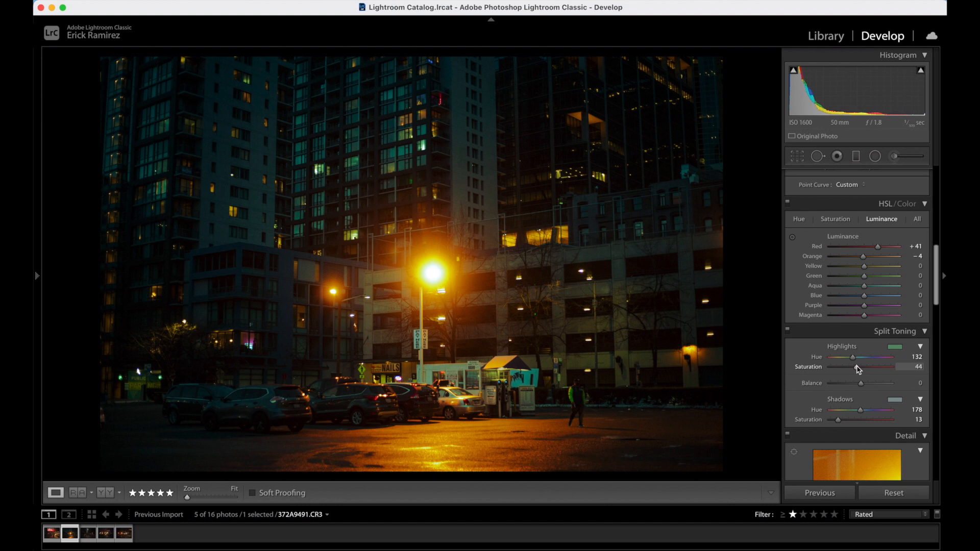
- Set the HSL luminance to −8 for Orange, +6 for Yellow and +44 for Green
scroll(859, 370, "up", 5)
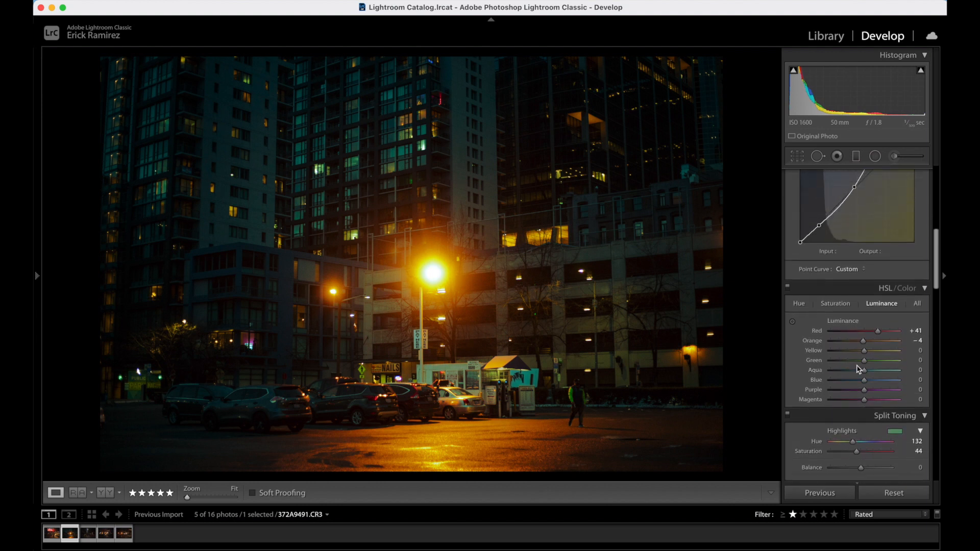
left_click(879, 352)
left_click_drag(879, 352, 864, 346)
- Reshape the blue tone curve by lowering its midpoint slightly and moving the shadow point to input 41, output 39
scroll(864, 345, "up", 4)
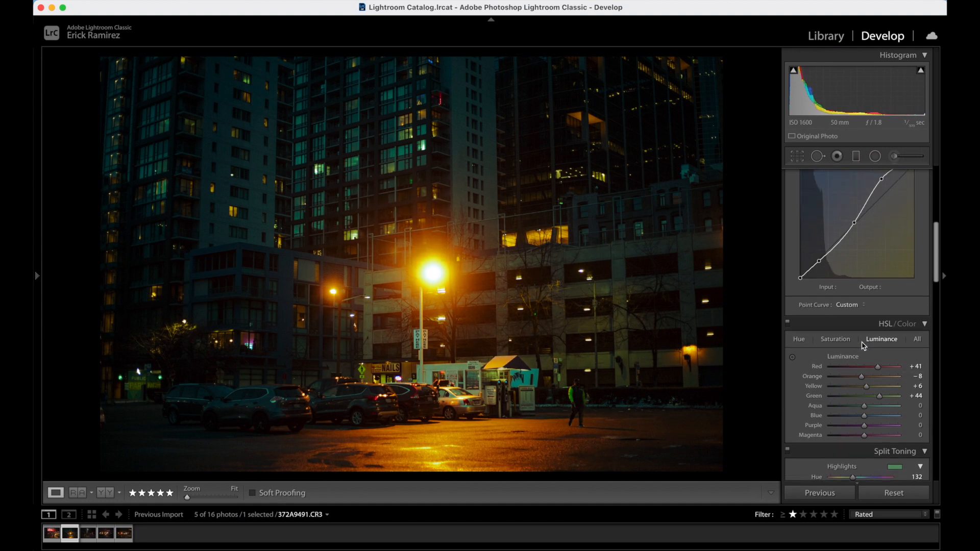
left_click_drag(855, 261, 854, 272)
left_click_drag(854, 272, 849, 268)
left_click_drag(819, 299, 817, 298)
- Set Temp to 9,317, Contrast to −17 and Highlights to −28
scroll(862, 267, "up", 5)
left_click_drag(868, 245, 872, 251)
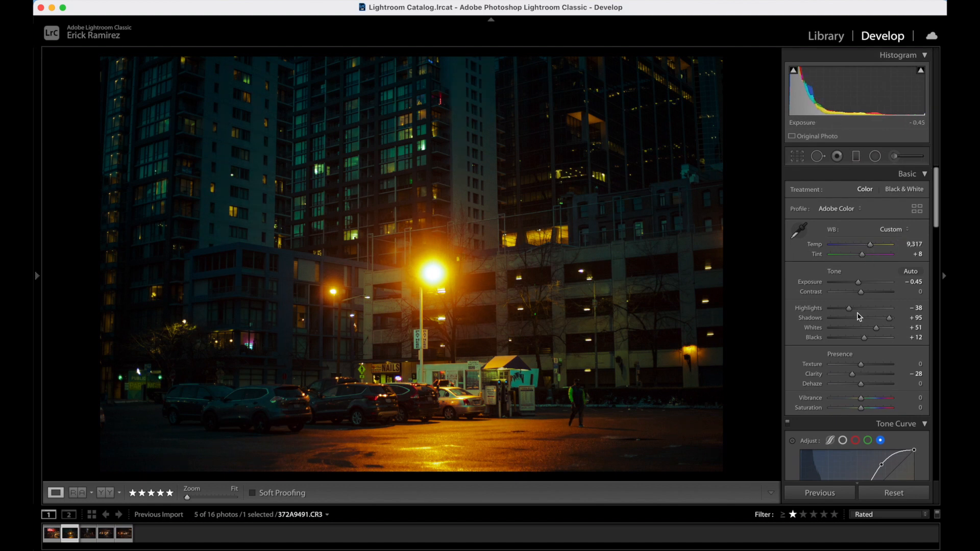
scroll(858, 309, "down", 1)
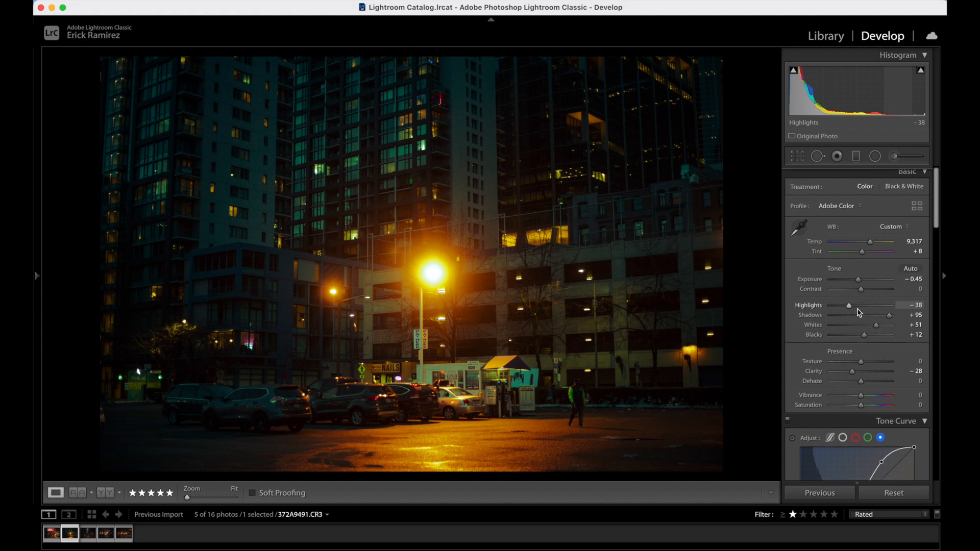
left_click_drag(862, 290, 855, 290)
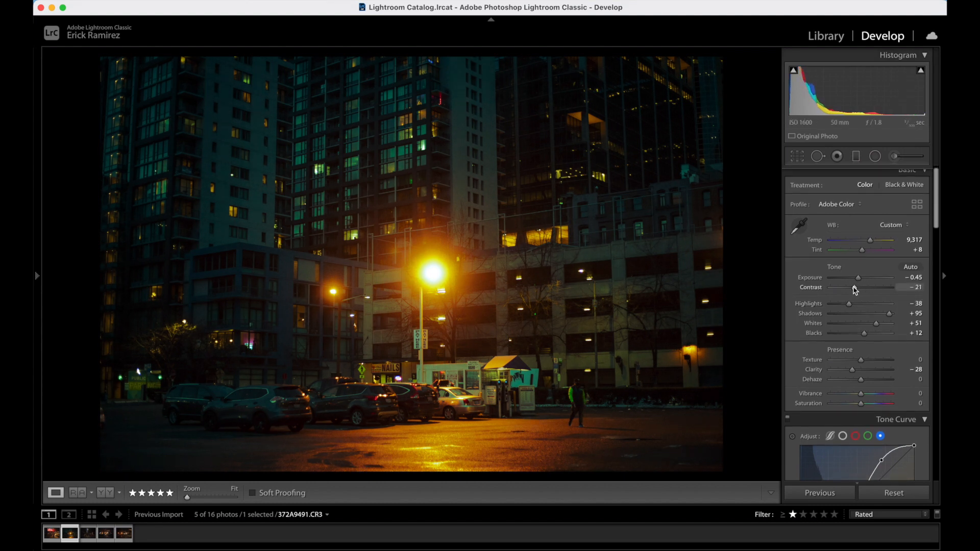
mouse_move(849, 304)
left_mouse_down()
mouse_move(863, 305)
mouse_move(853, 305)
left_mouse_up()
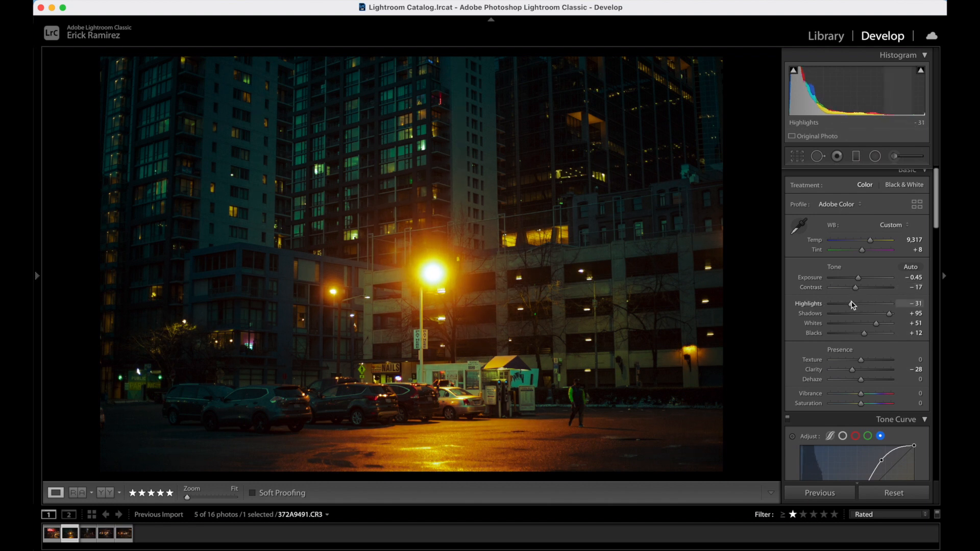
- Move the midpoint of the RGB tone curve to input 121, output 133
scroll(854, 276, "down", 8)
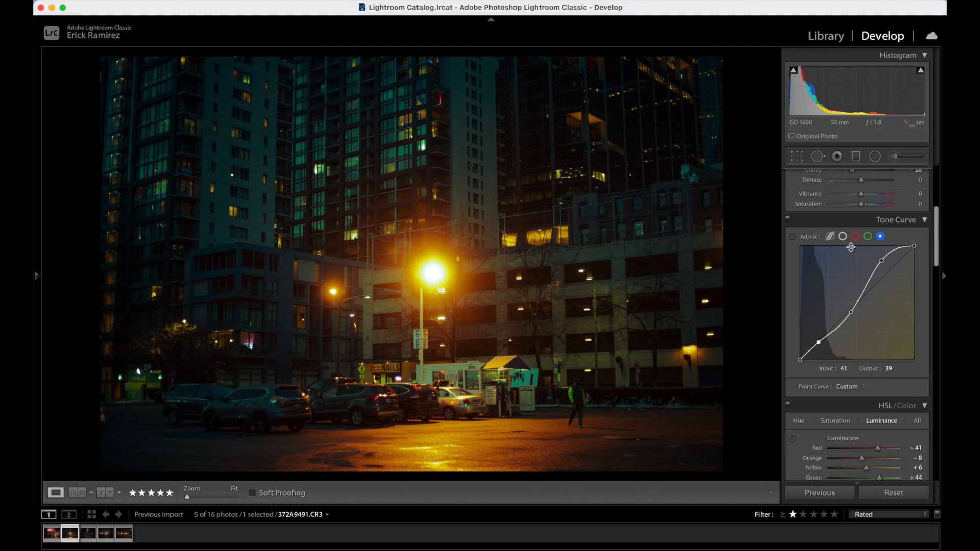
left_click(843, 237)
left_click_drag(854, 298, 856, 302)
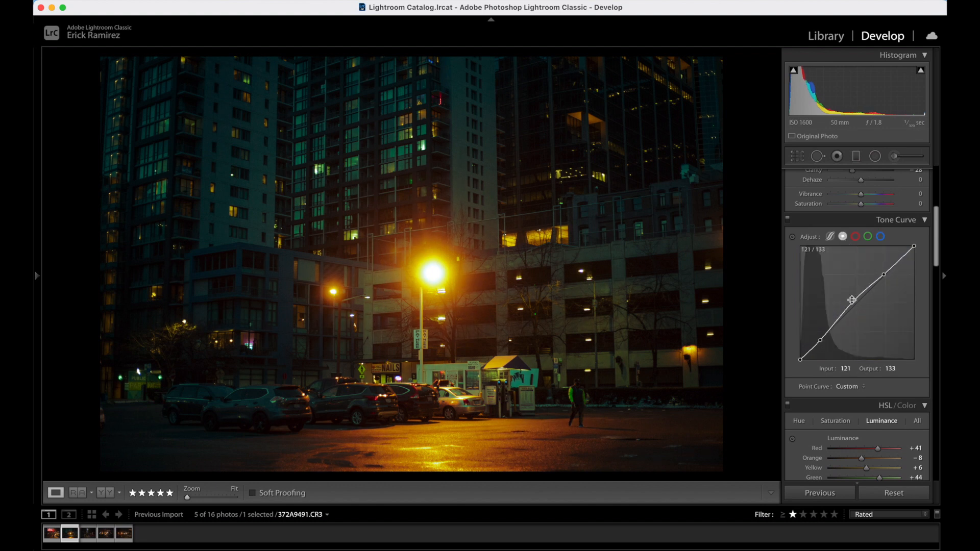
- Set the split toning highlights to hue 133 and saturation 71
scroll(853, 300, "down", 2)
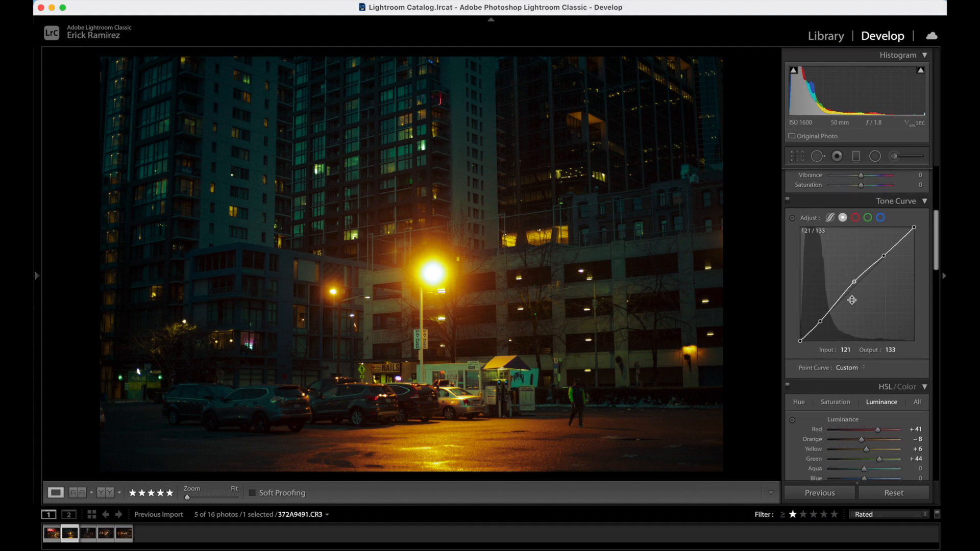
scroll(853, 300, "down", 12)
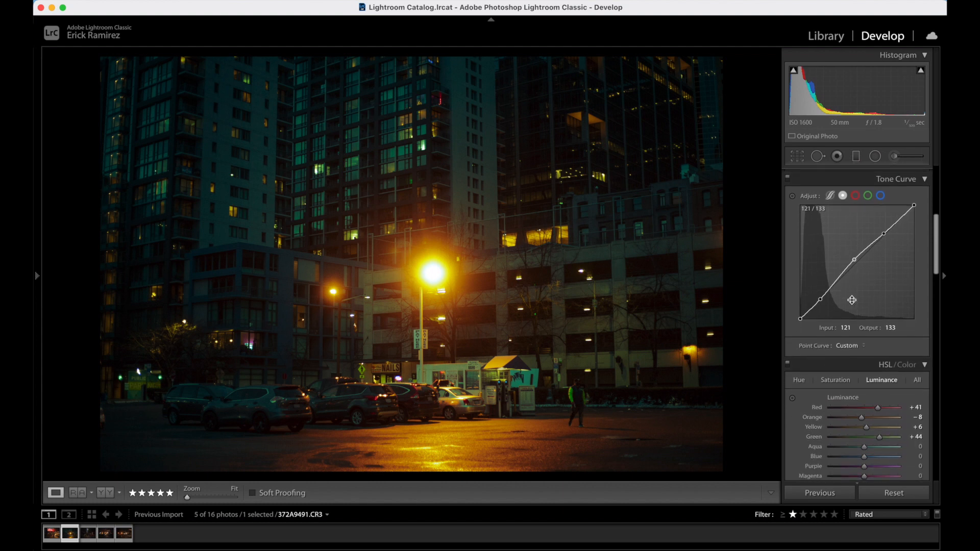
scroll(854, 303, "down", 4)
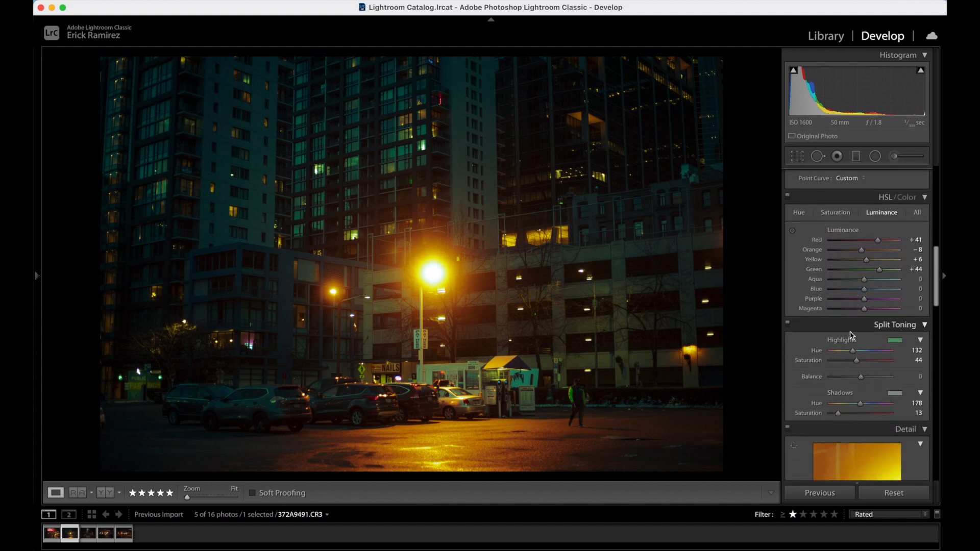
left_click_drag(854, 352, 854, 351)
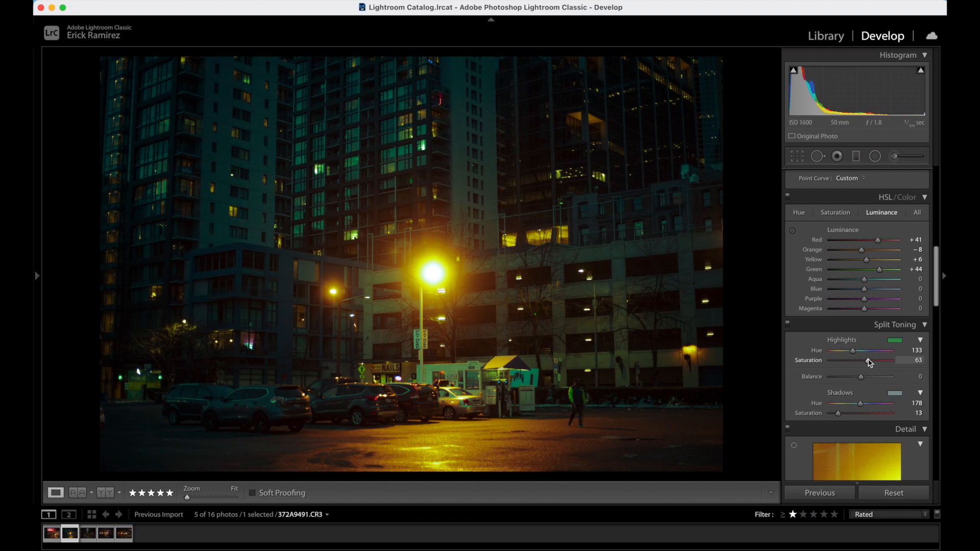
left_click_drag(870, 363, 878, 363)
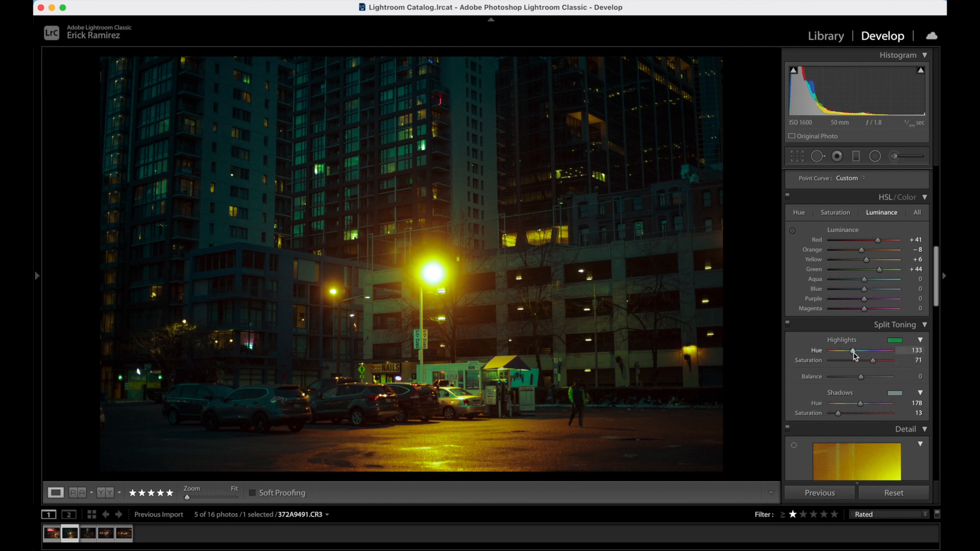
- Save the current develop settings as a new preset named Free in the User Presets group
scroll(856, 356, "up", 10)
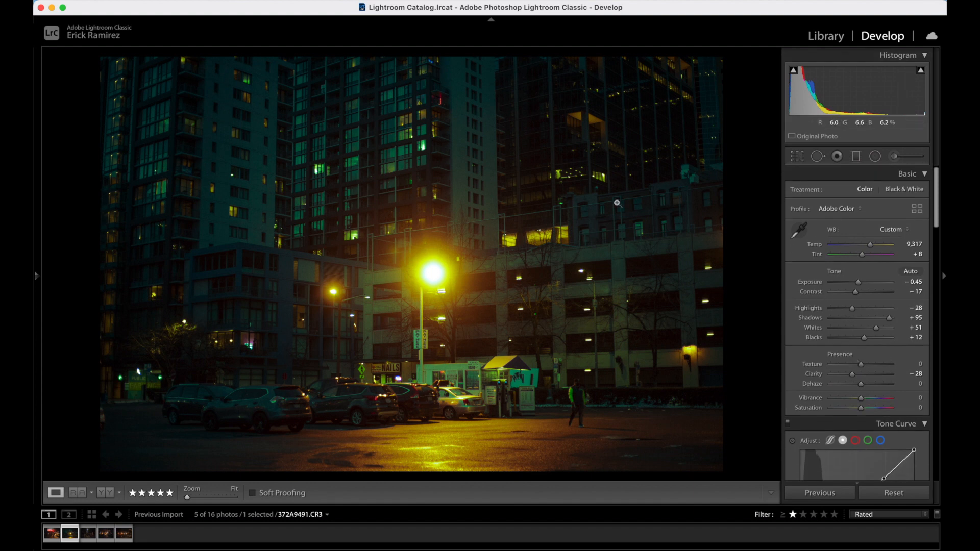
left_click(194, 0)
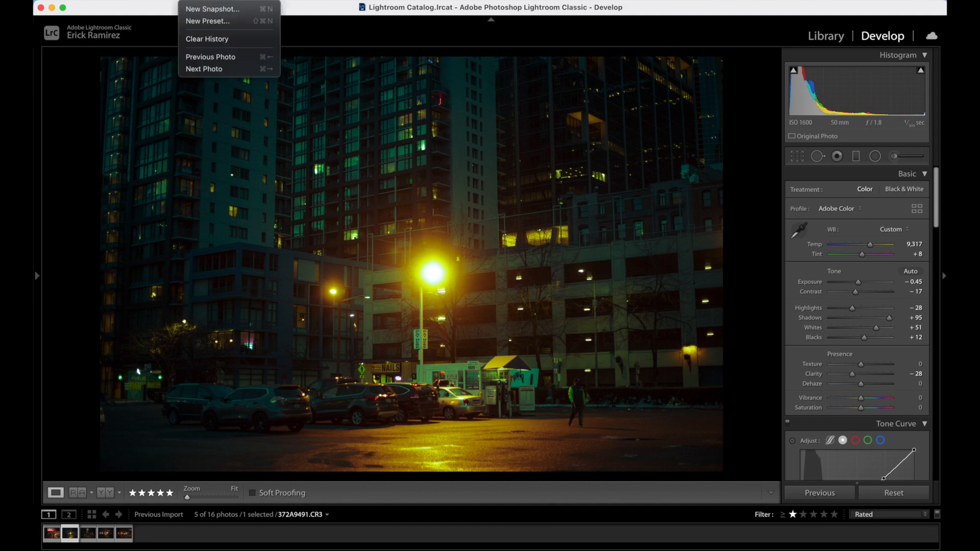
left_click(207, 22)
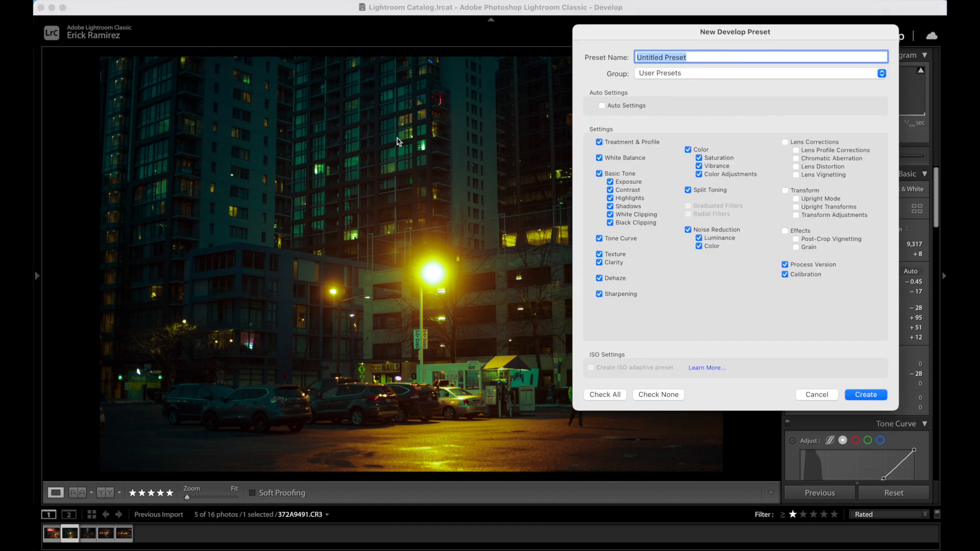
type("Free")
key("Return")
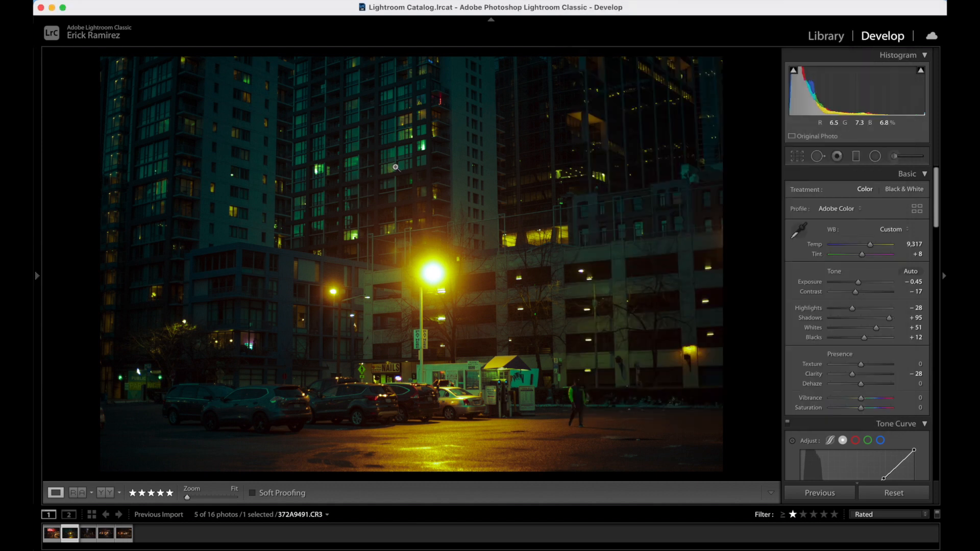
- Crop the parking lot photo to a 16 x 9 aspect ratio, reposition the image within the frame and apply the crop
key("Left")
key("Right")
left_click(798, 155)
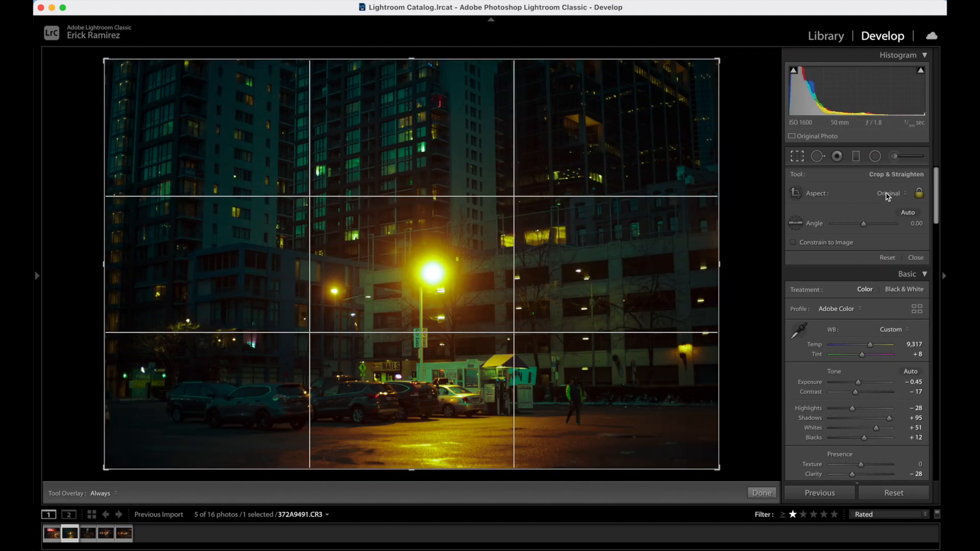
left_click(888, 194)
left_click(433, 246)
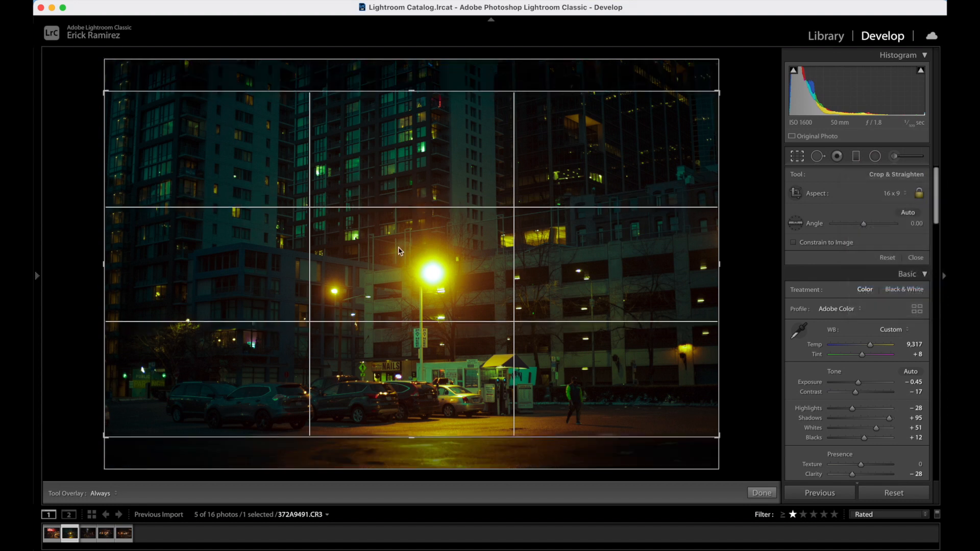
left_click_drag(396, 246, 397, 242)
key("Return")
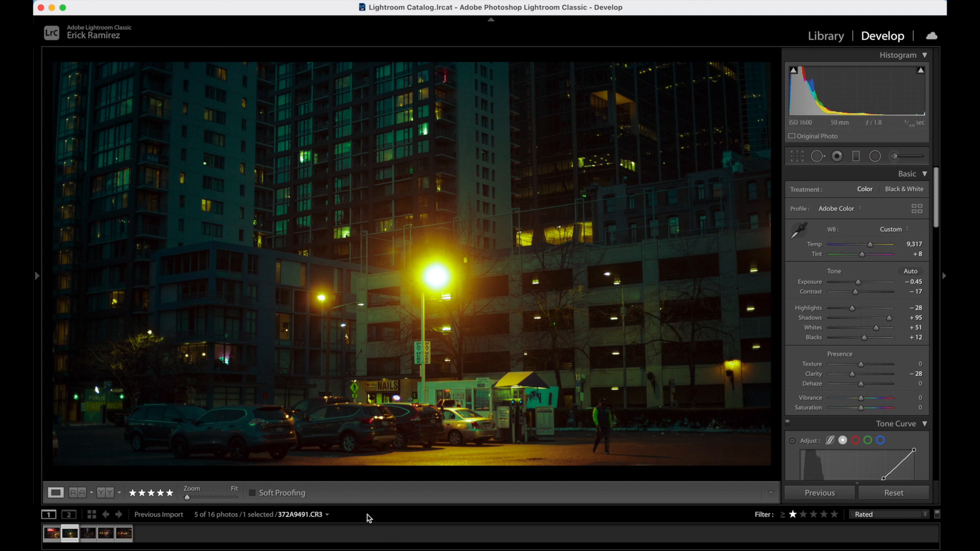
- Switch to the fish bar photo, 372A9476.CR3, and apply the saved Free preset to it
key("Left")
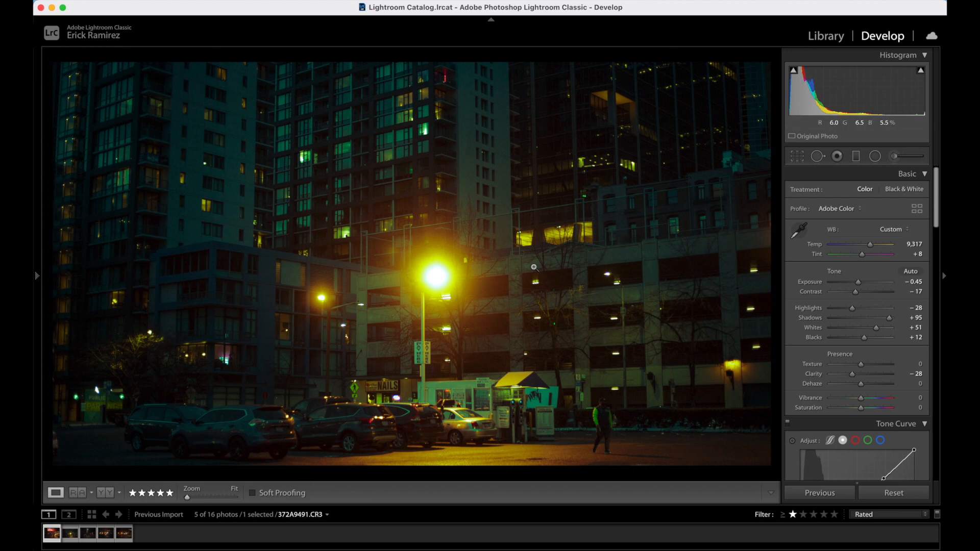
mouse_move(34, 286)
left_click_drag(47, 235, 50, 381)
left_click(107, 435)
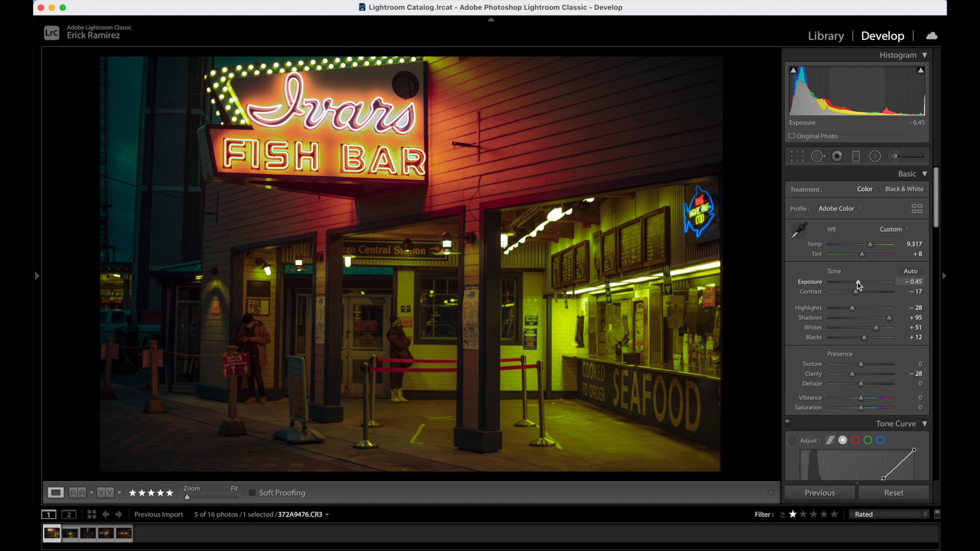
- Set Exposure to −0.80 and Temp to 7,150, and rotate the crop slightly to straighten the fish bar photo
left_click_drag(858, 286, 857, 286)
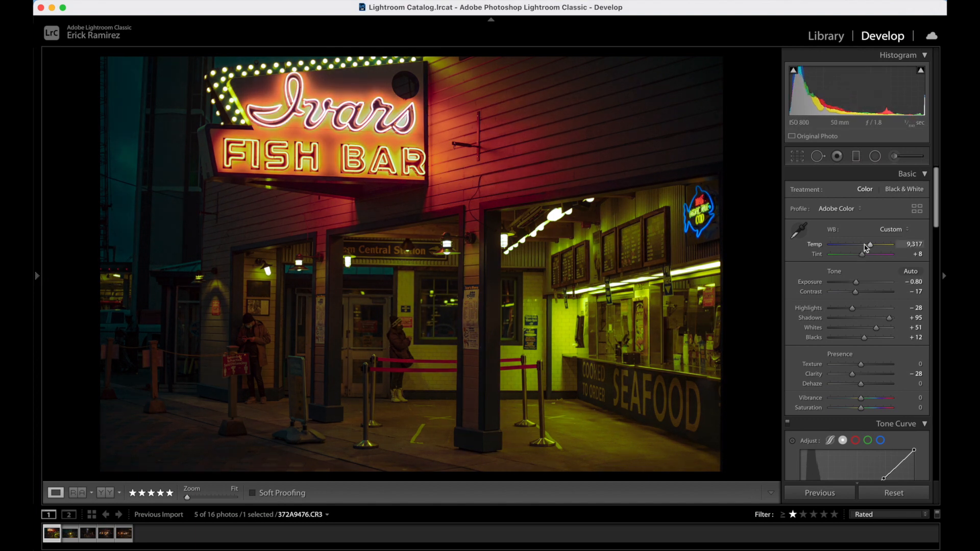
left_click_drag(869, 246, 862, 245)
left_click(797, 156)
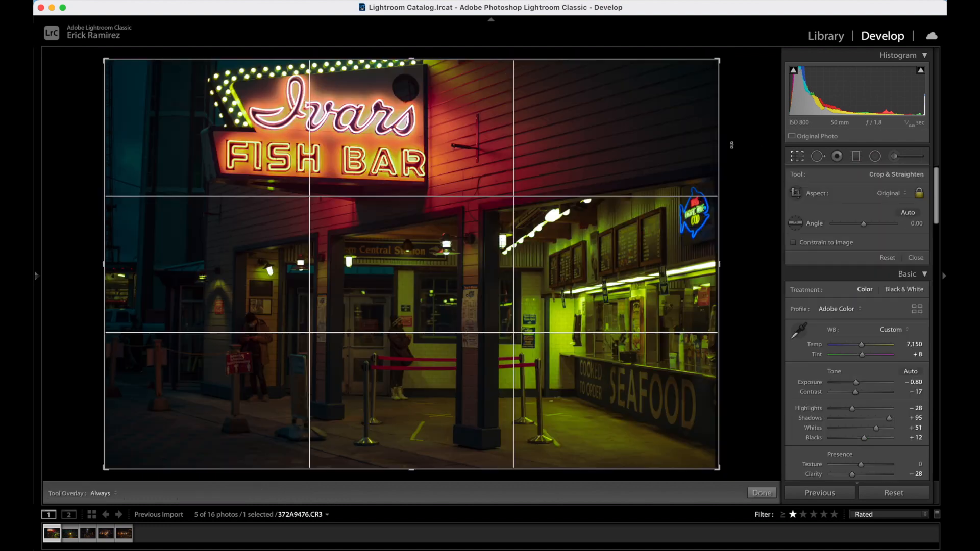
left_click_drag(732, 145, 733, 142)
key("Return")
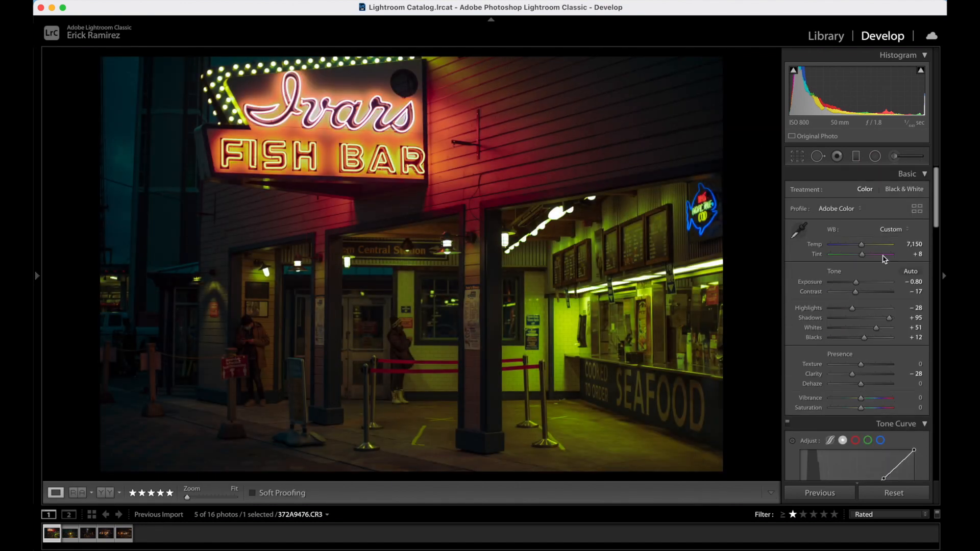
- Set the blue tone curve's midpoint to input 106, output 124 and its upper point to 181, 219, and display the red curve
scroll(883, 329, "down", 5)
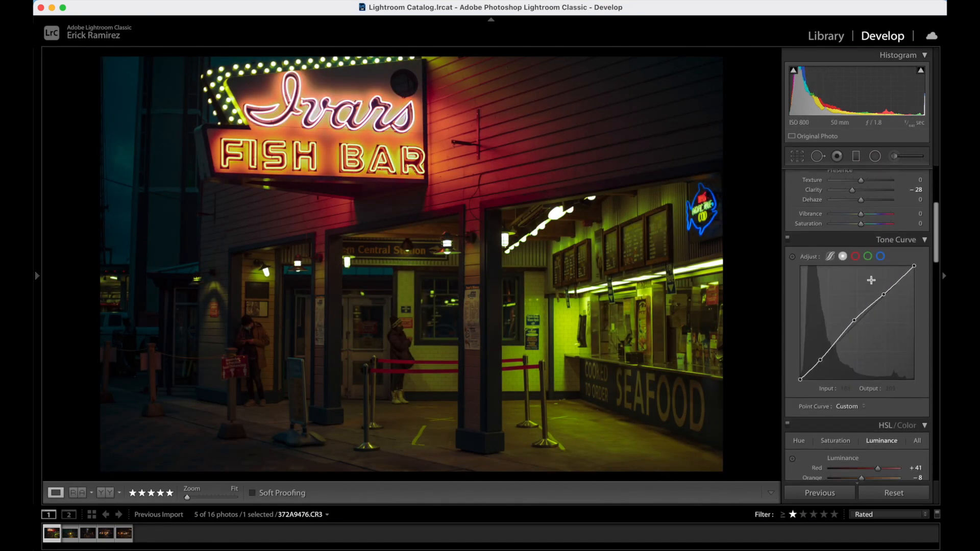
left_click(880, 256)
left_click_drag(851, 328, 848, 324)
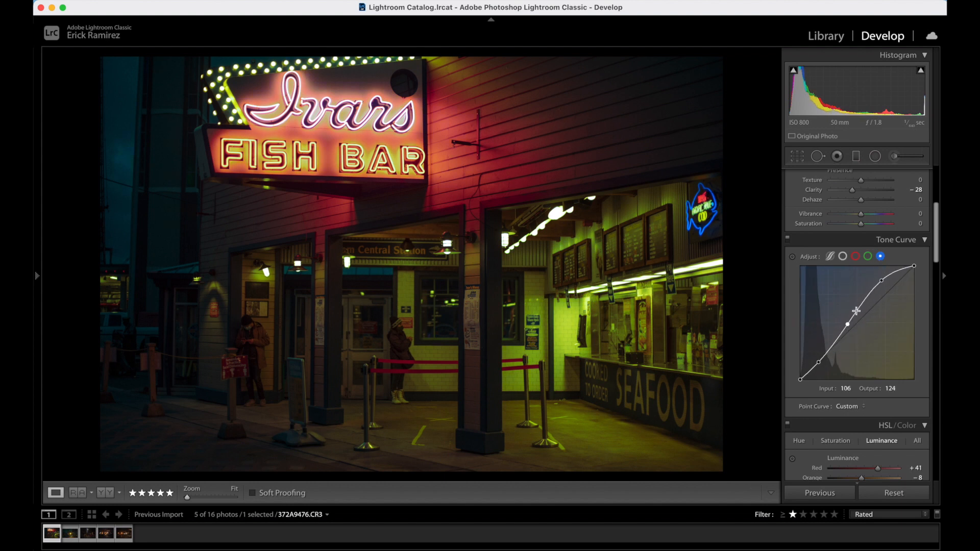
mouse_move(882, 281)
left_mouse_down()
mouse_move(894, 301)
mouse_move(881, 281)
left_mouse_up()
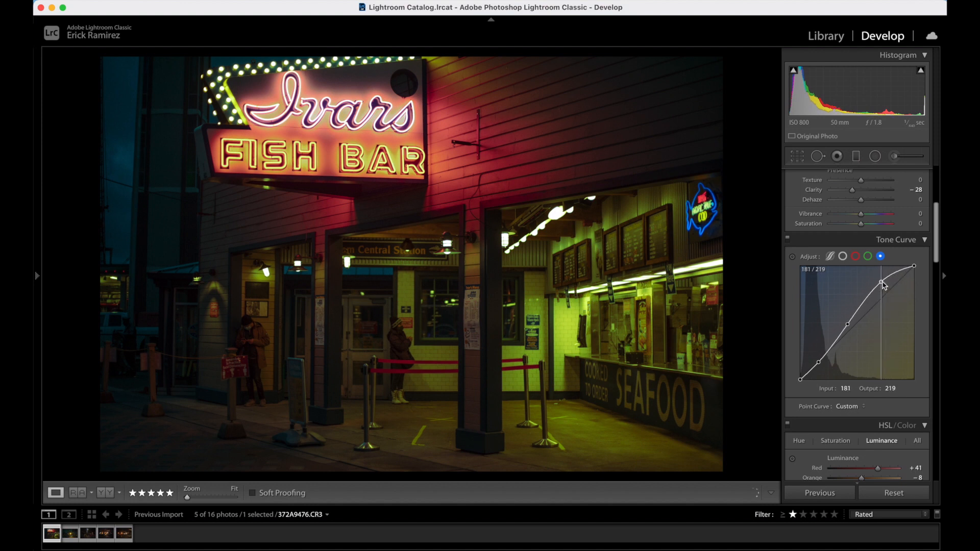
left_click(856, 258)
- Reduce the split toning highlights saturation to 40 for the fish bar photo
scroll(863, 297, "up", 3)
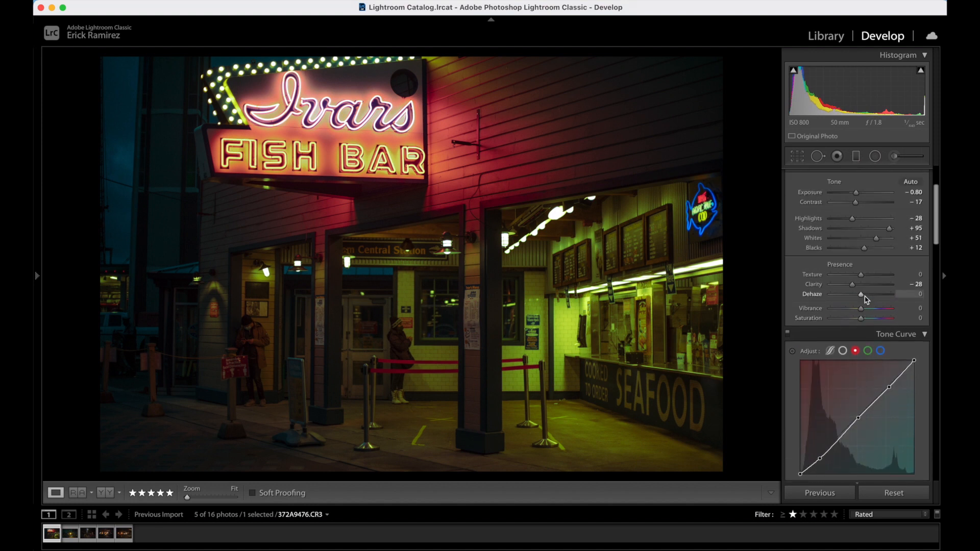
scroll(859, 296, "down", 5)
scroll(864, 297, "down", 10)
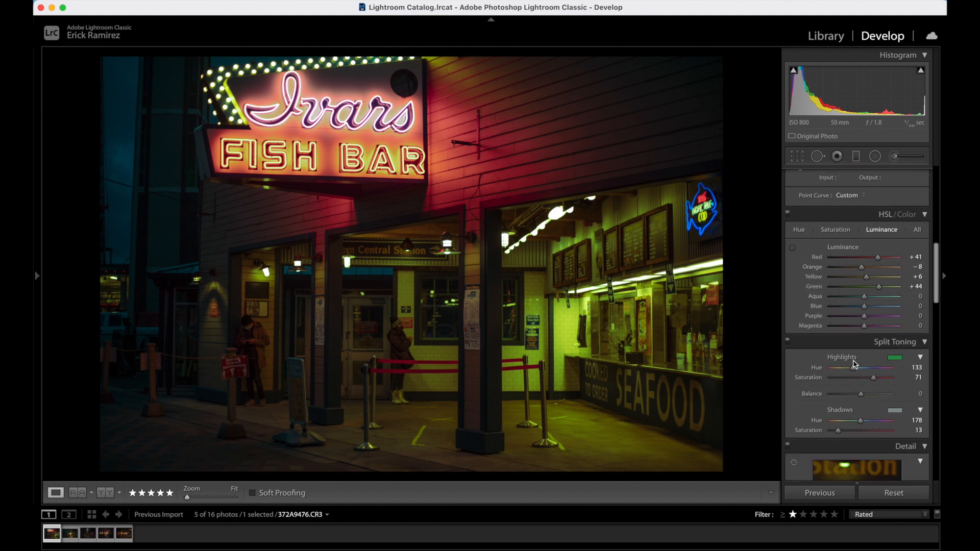
left_click(855, 378)
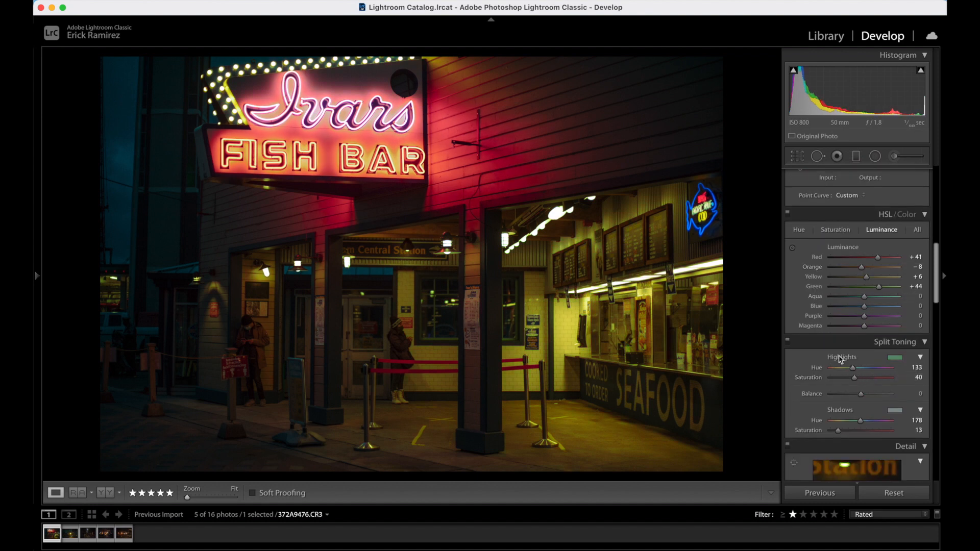
scroll(840, 357, "down", 7)
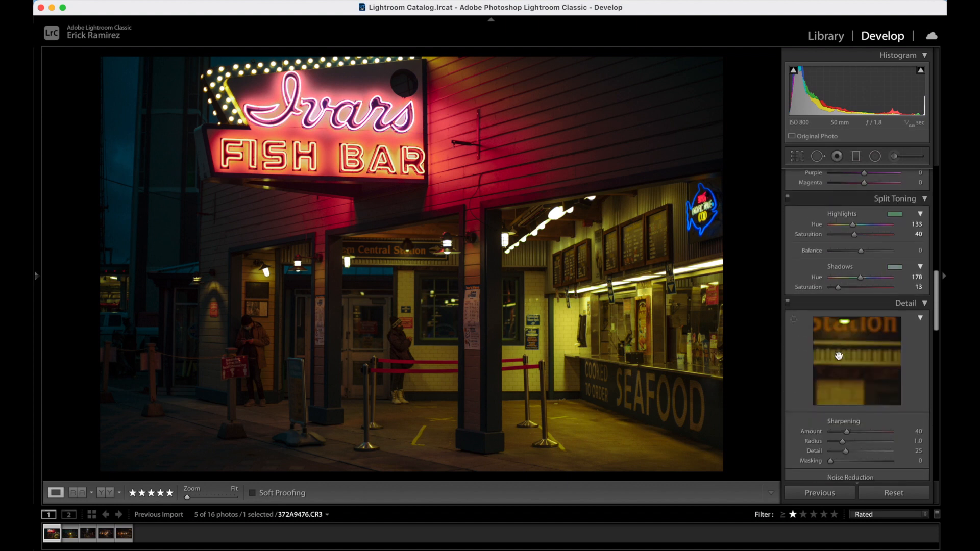
- Set the fish bar photo's Temp to 5,661 and Tint to −5, and straighten the crop slightly to an angle of −0.88
scroll(839, 356, "up", 15)
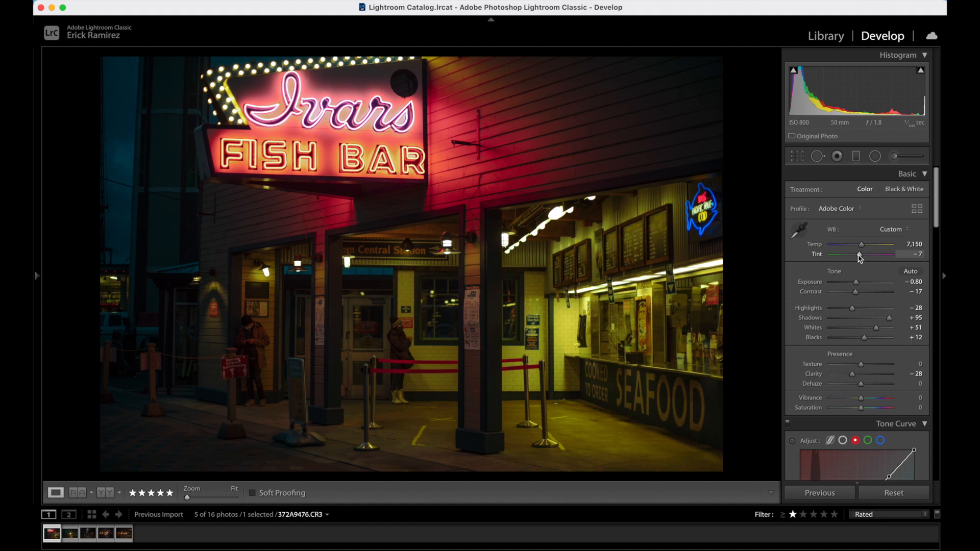
mouse_move(861, 248)
left_mouse_down()
mouse_move(853, 254)
mouse_move(862, 257)
left_mouse_up()
left_click(797, 156)
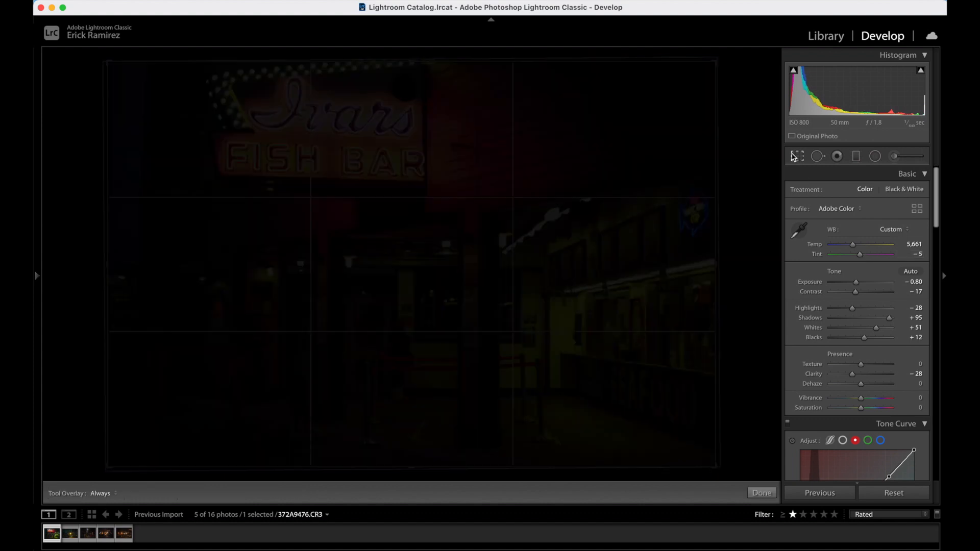
key("Return")
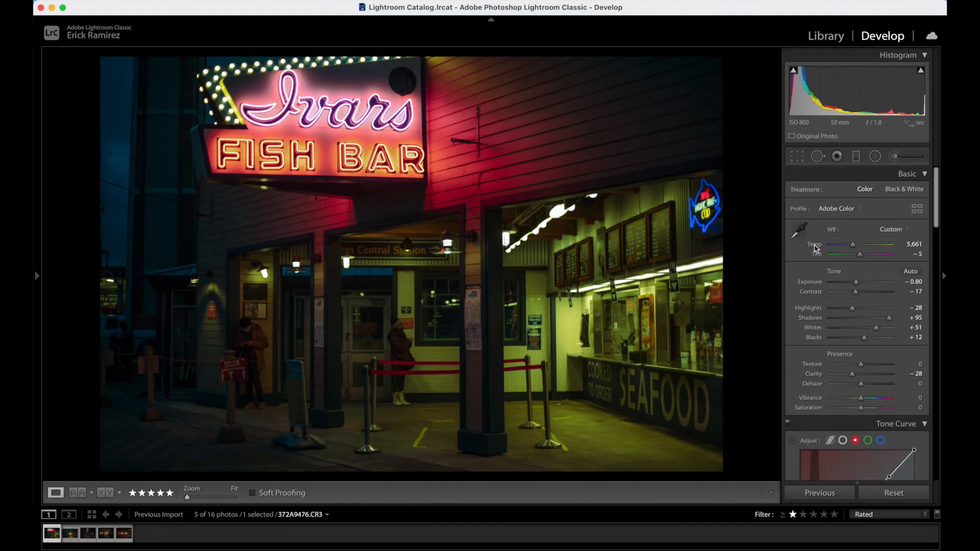
- Crop the fish bar photo to a 16 x 9 aspect and reposition the image within the frame to keep the sign
left_click(798, 157)
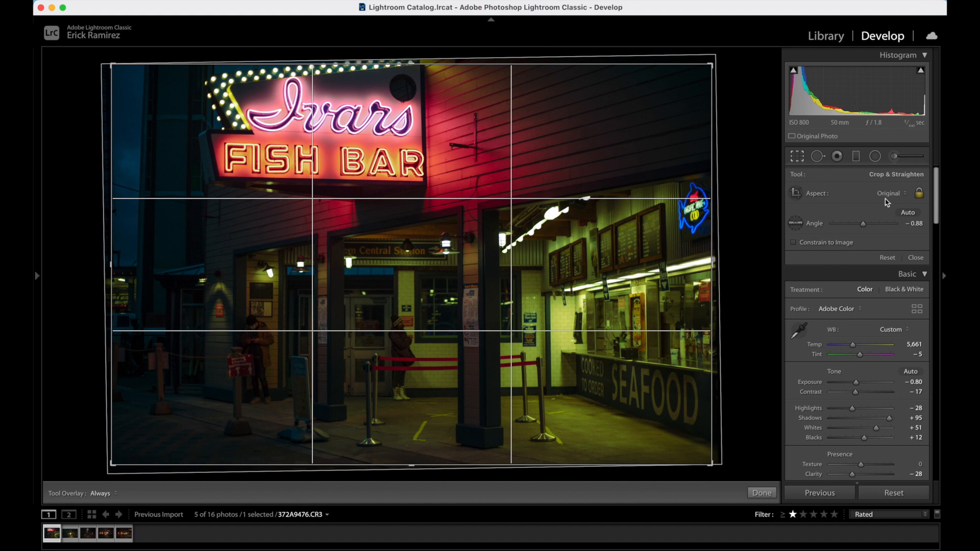
left_click(896, 199)
left_click(890, 283)
left_click_drag(562, 258, 562, 281)
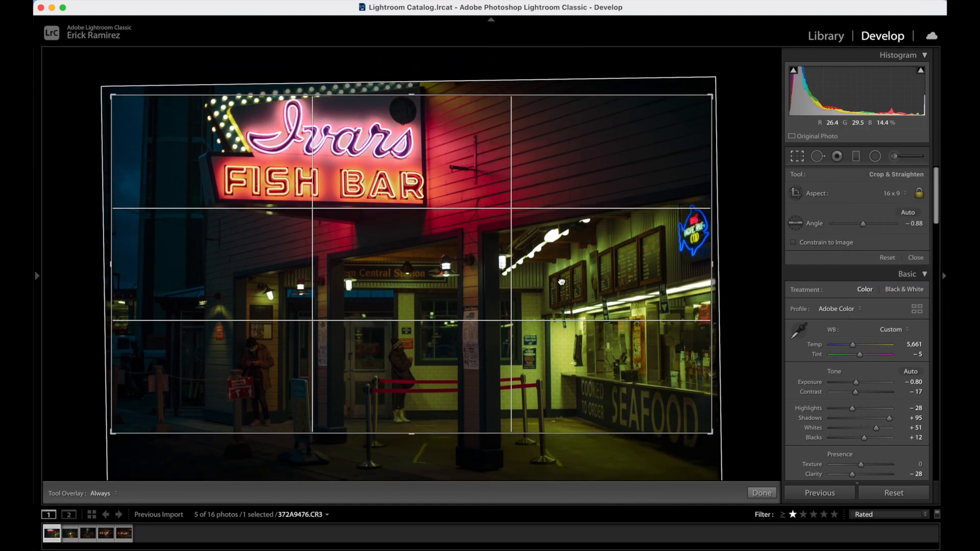
key("Return")
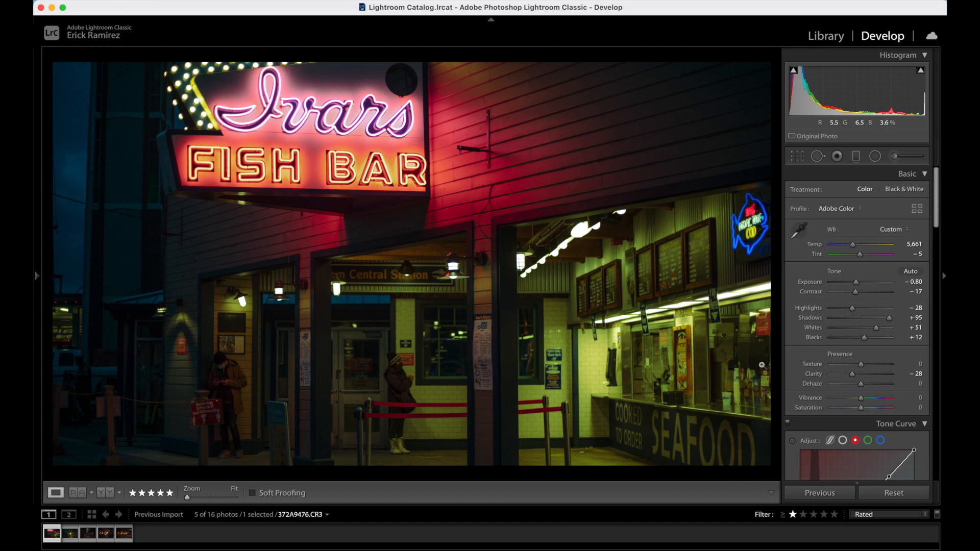
- Set the red tone curve's midpoint to input 120, output 139 and its upper point to 188, 225, and lower its shadow point slightly
scroll(836, 366, "down", 5)
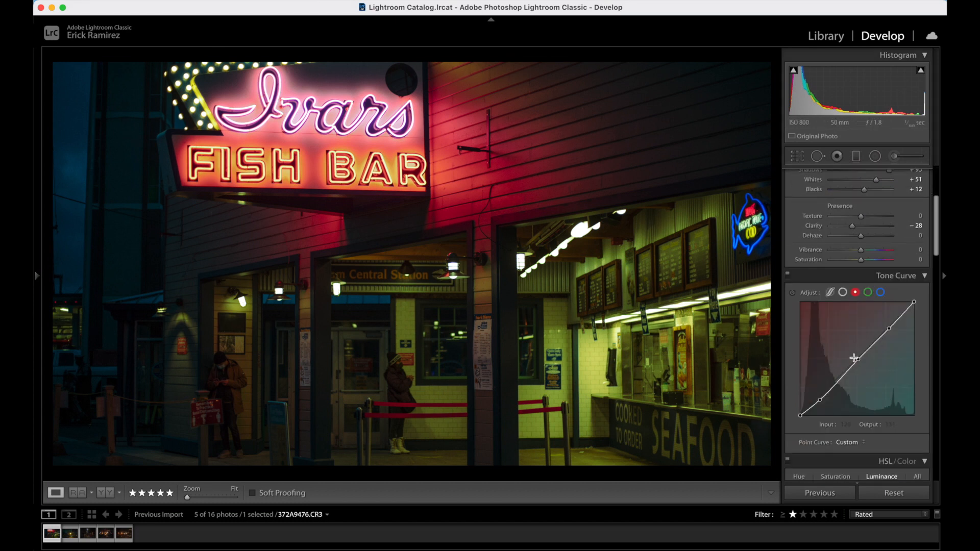
left_click_drag(853, 363, 857, 356)
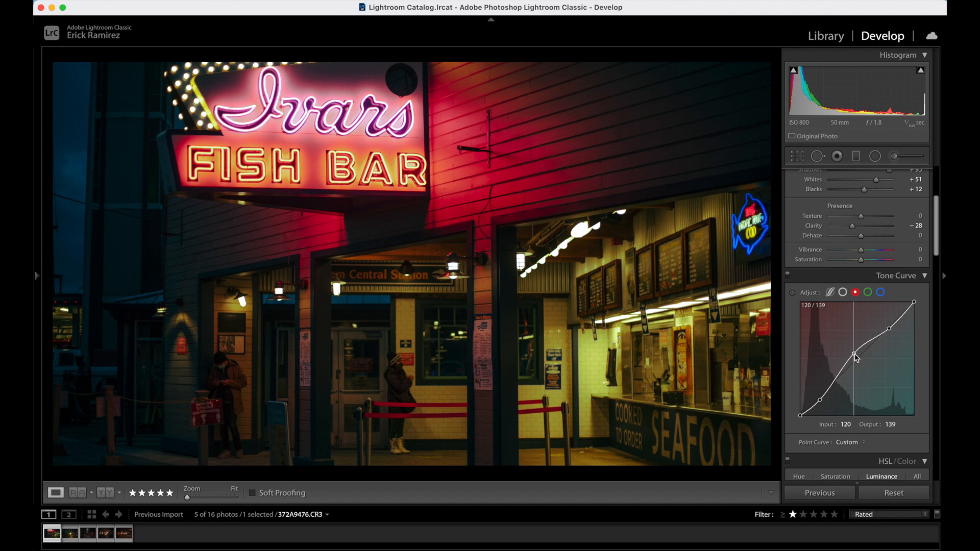
left_click_drag(822, 403, 822, 408)
left_click_drag(891, 328, 884, 315)
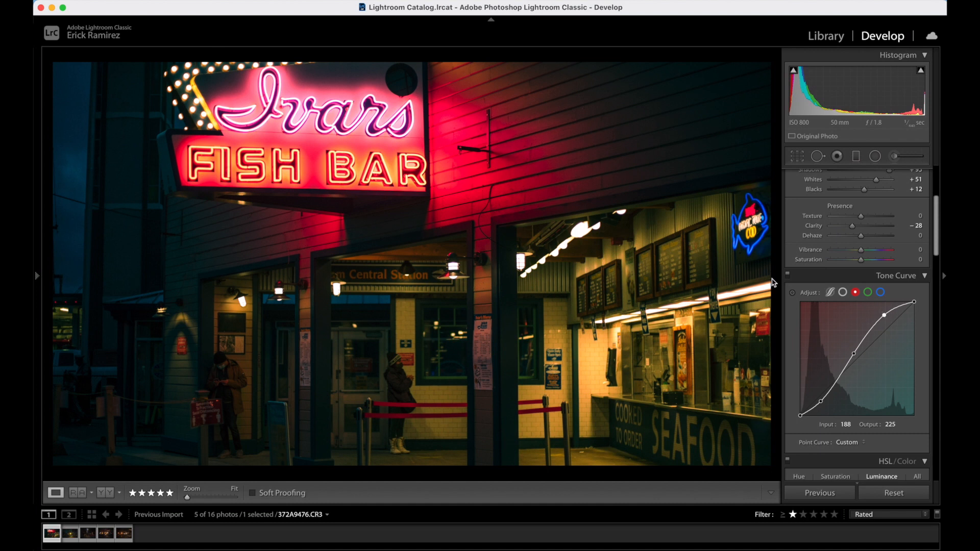
- Switch to the street construction photo, 372A9507.CR3, crop it to 16 x 9 and rotate the crop slightly
key("Right")
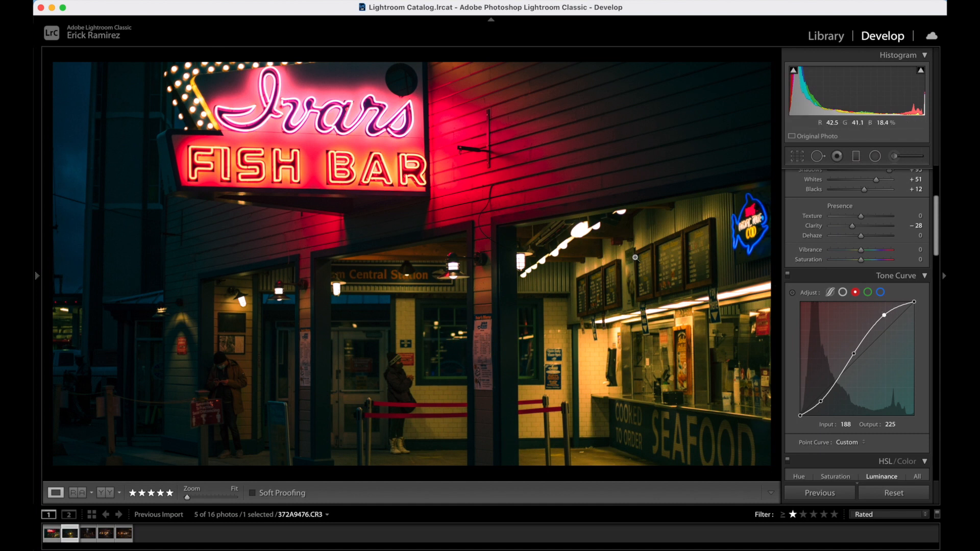
key("Right")
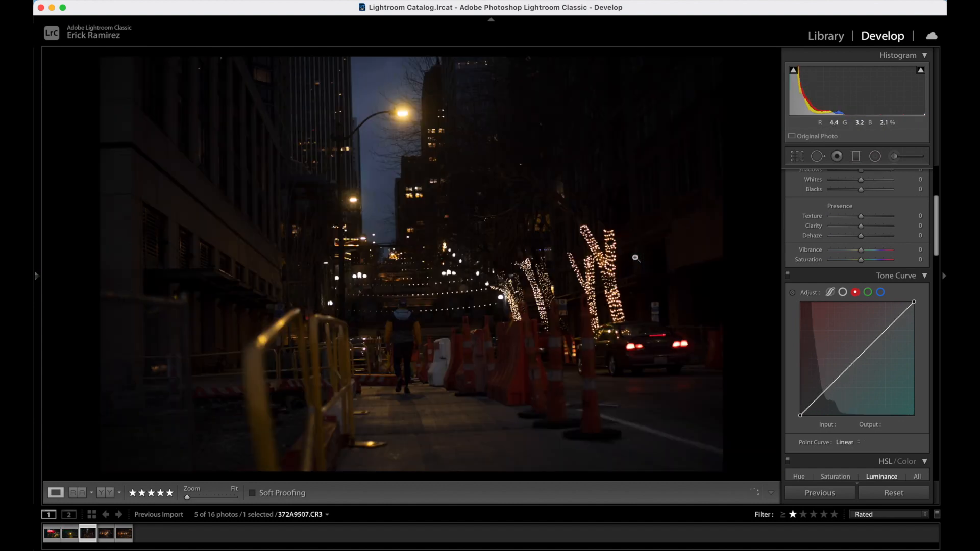
left_click(797, 157)
left_click(889, 194)
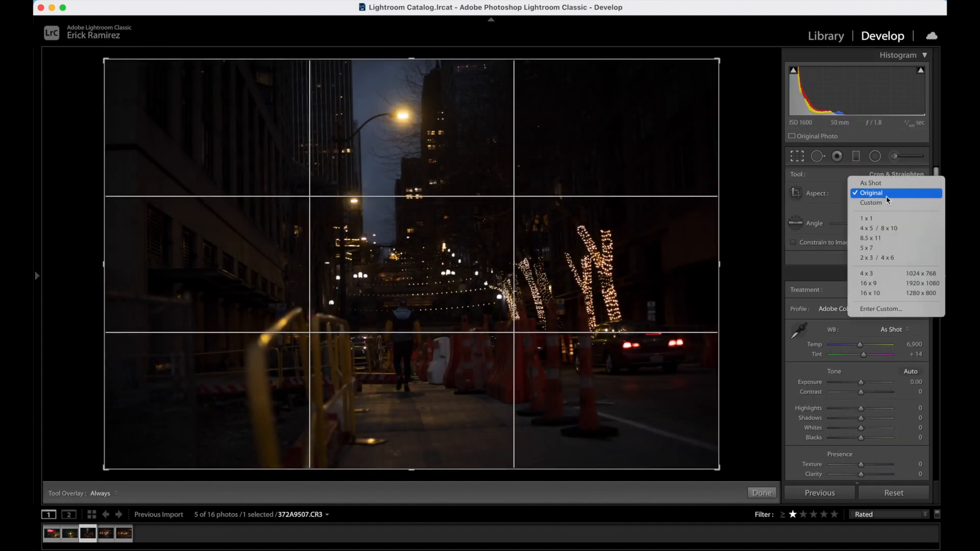
left_click(889, 284)
left_click(797, 158)
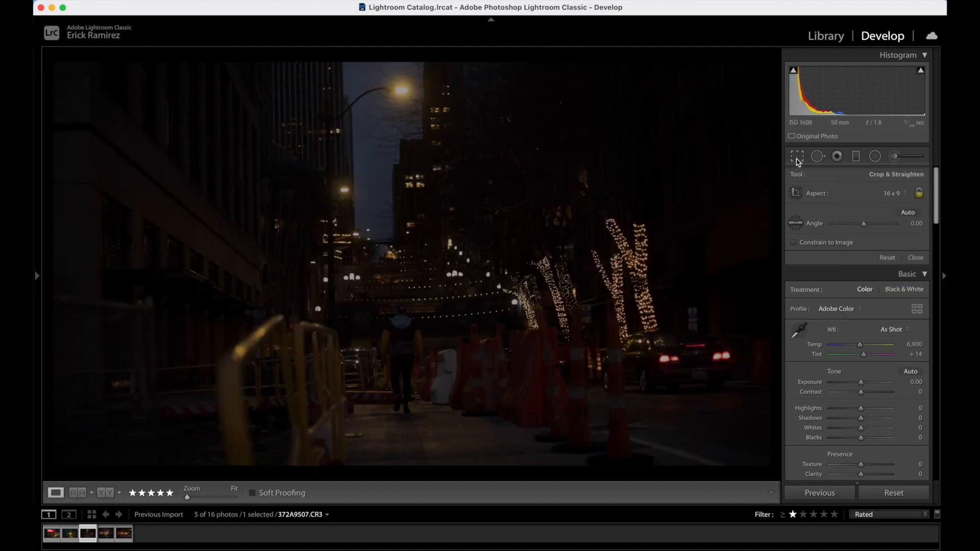
left_click(798, 161)
left_click_drag(759, 170, 760, 175)
key("Return")
- Apply Free Preset 01 to the street construction photo, and set Exposure to +0.15, Temp to 8,174 and Blacks to +61
mouse_move(36, 276)
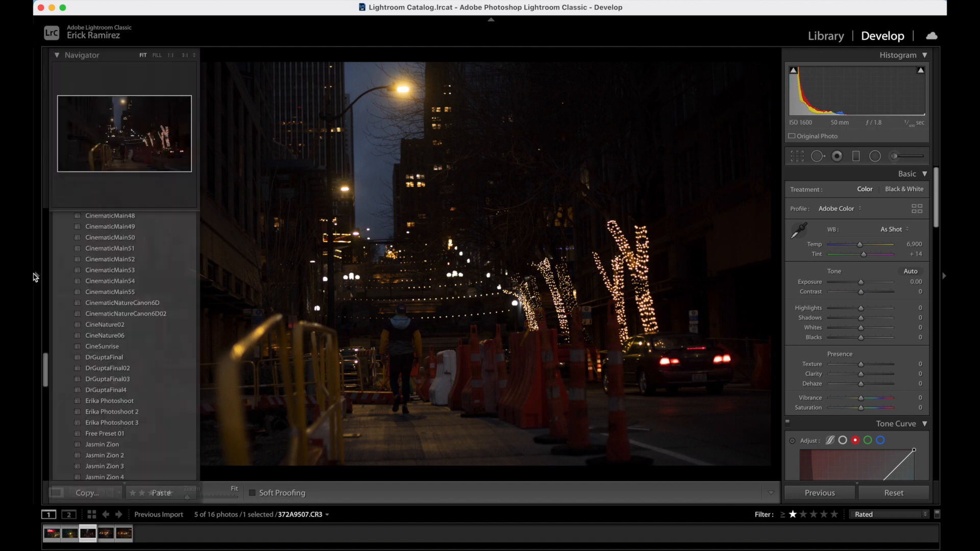
left_click(105, 433)
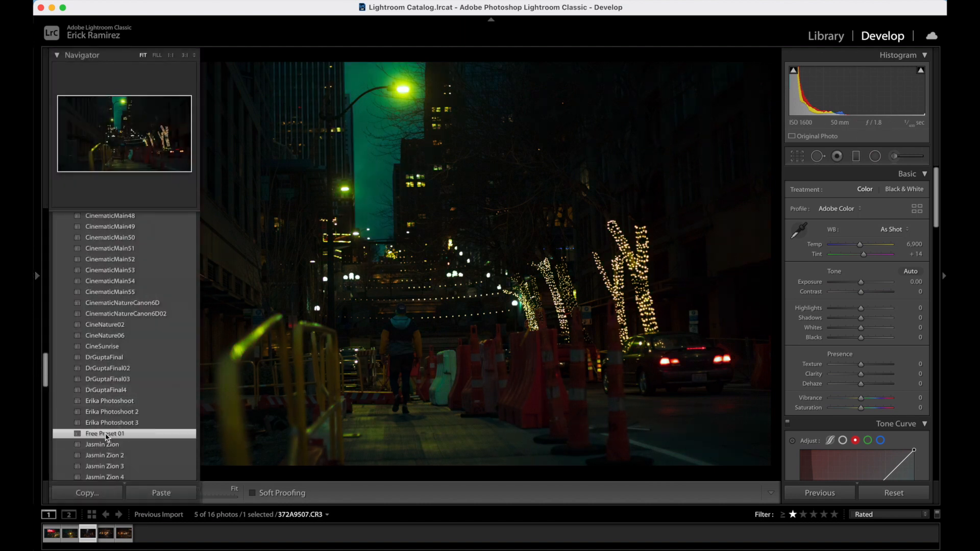
left_click_drag(858, 282, 861, 283)
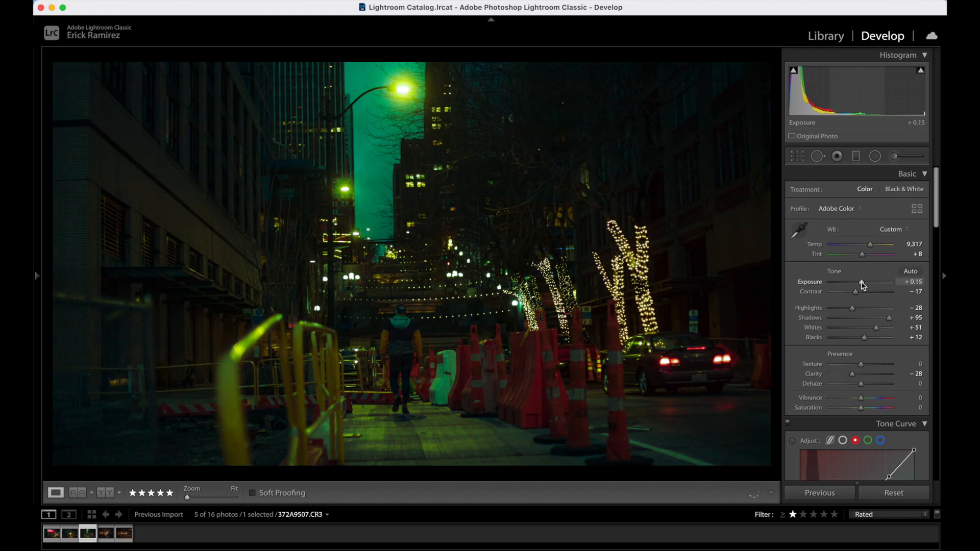
mouse_move(869, 247)
left_mouse_down()
mouse_move(857, 248)
mouse_move(865, 250)
left_mouse_up()
left_click_drag(864, 338, 879, 340)
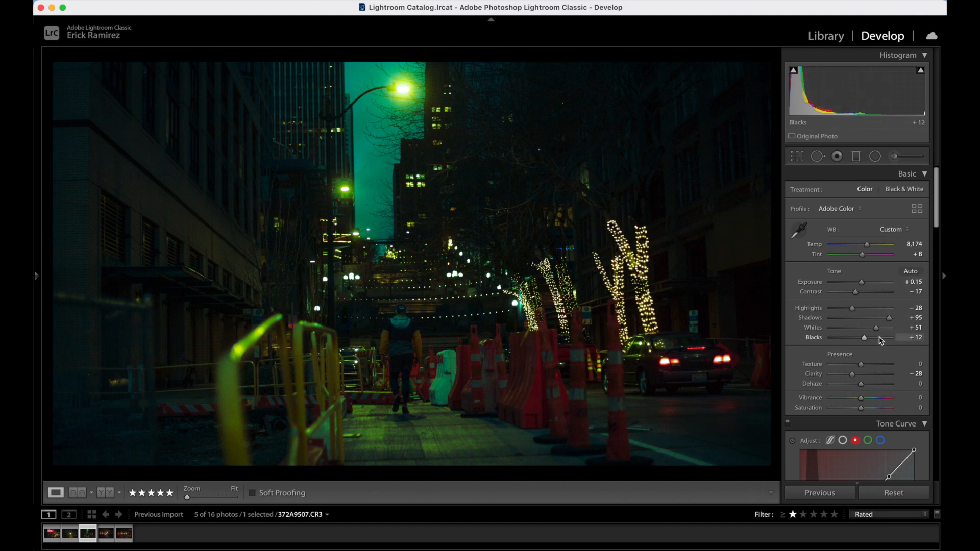
- Fine-tune the rotation of the street construction photo's crop
left_click(798, 157)
left_click_drag(769, 185, 769, 188)
key("Return")
- Raise the red tone curve's midpoint, and set its upper point to input 192, output 208 and its lower point to 42, 39
scroll(850, 286, "down", 5)
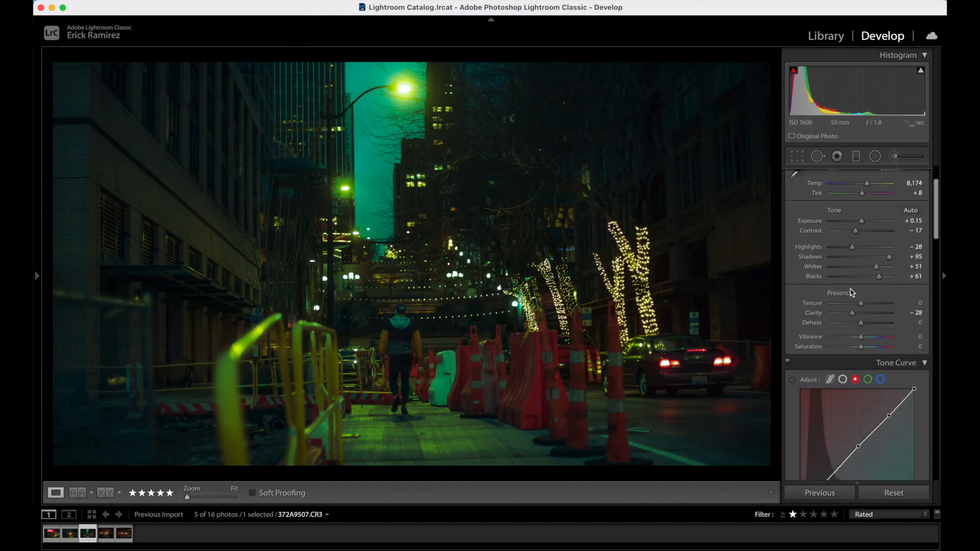
left_click_drag(855, 377, 890, 345)
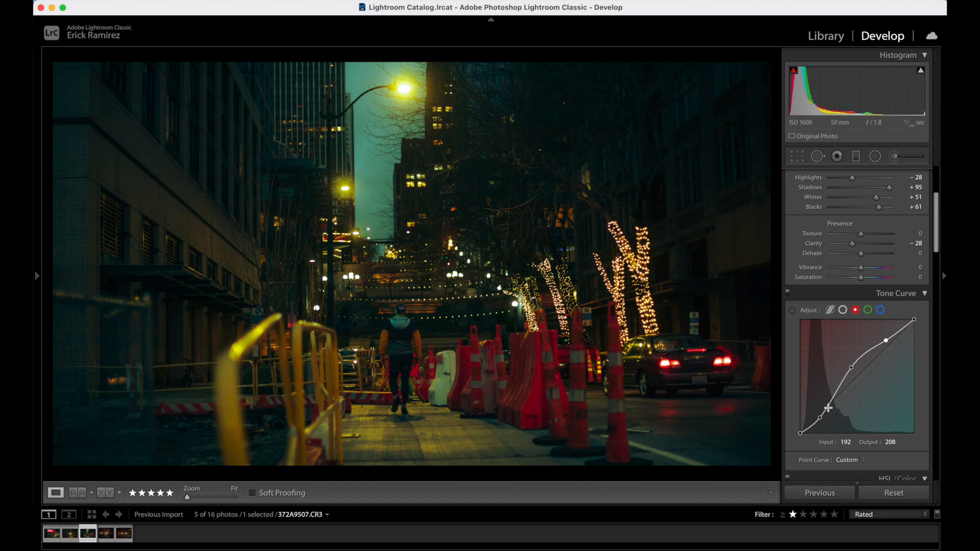
left_click_drag(820, 417, 817, 416)
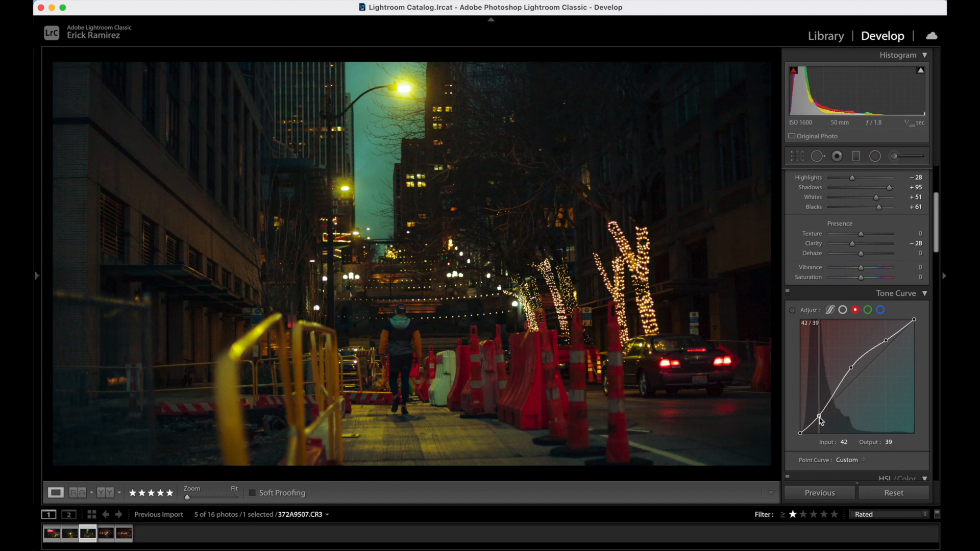
- Set Shadows to +37 and Highlights to +7 for the street construction photo
scroll(865, 332, "up", 1)
left_click(873, 204)
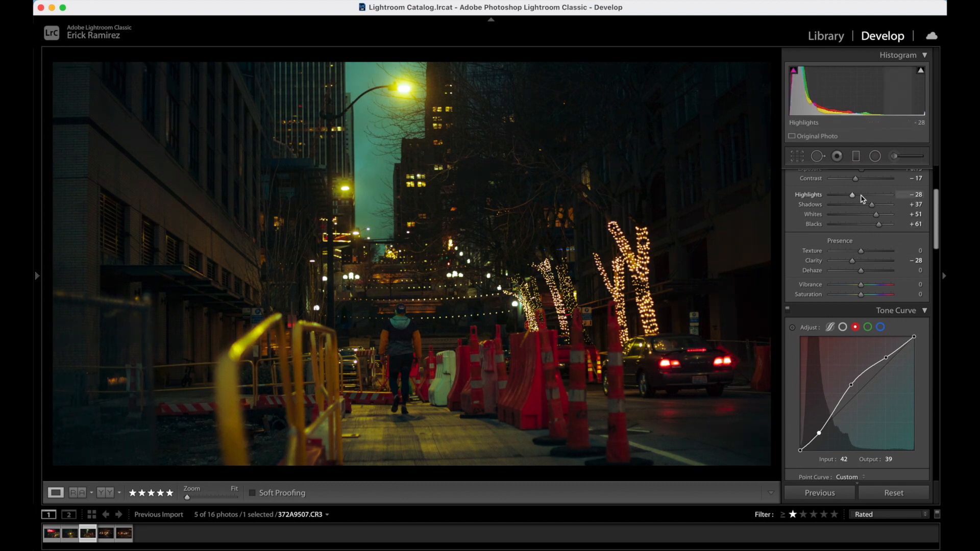
left_click(863, 195)
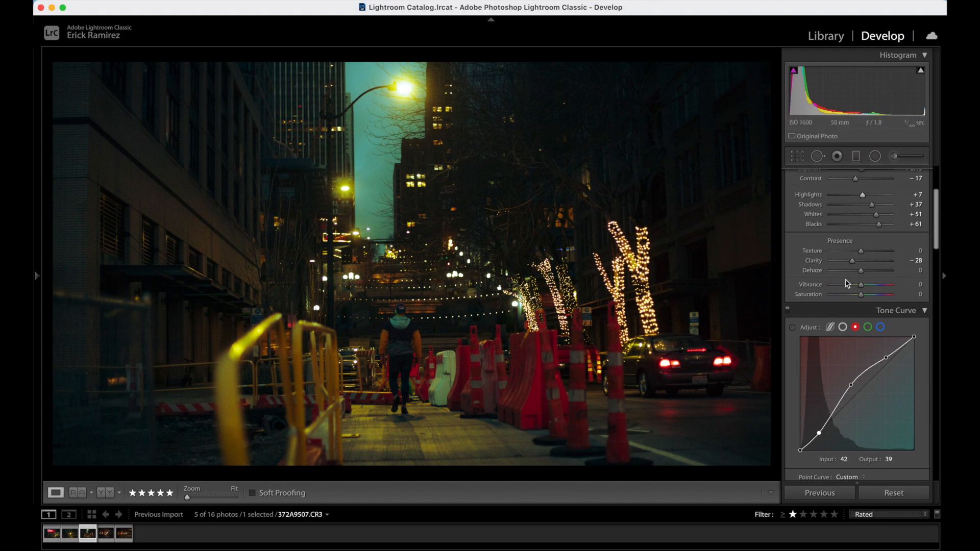
- On the RGB point curve, set the upper point to input 180, output 211, and slightly adjust the midpoint and the lower point
left_click(843, 327)
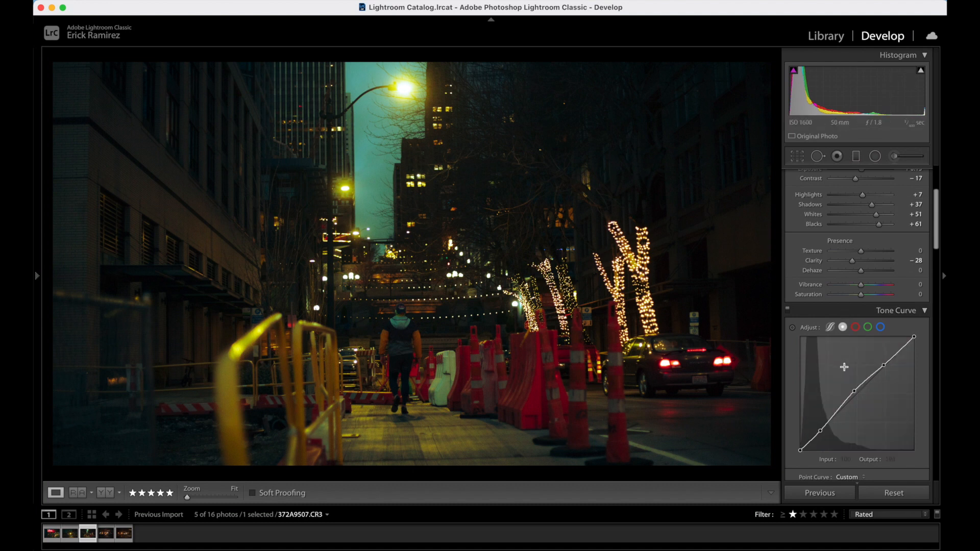
left_click_drag(852, 391, 882, 358)
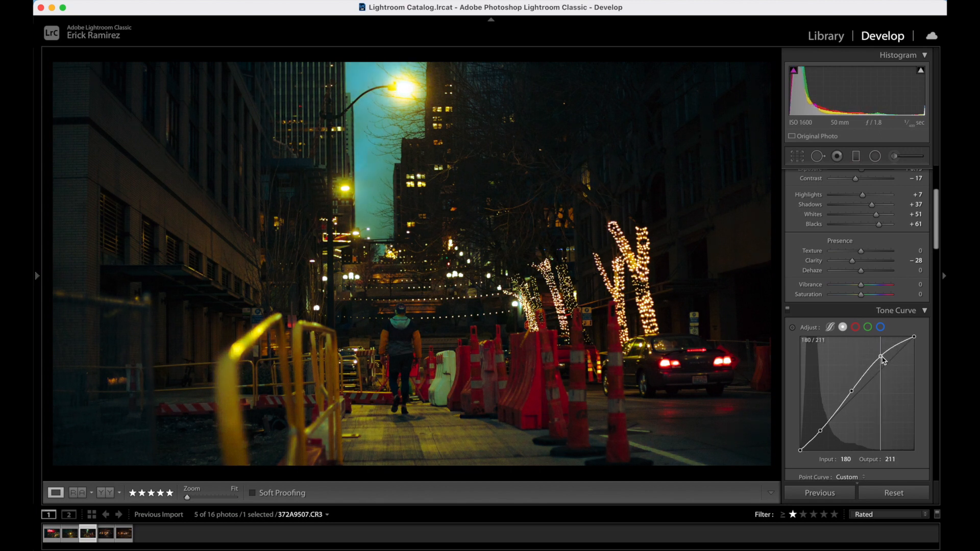
left_click_drag(820, 431, 817, 434)
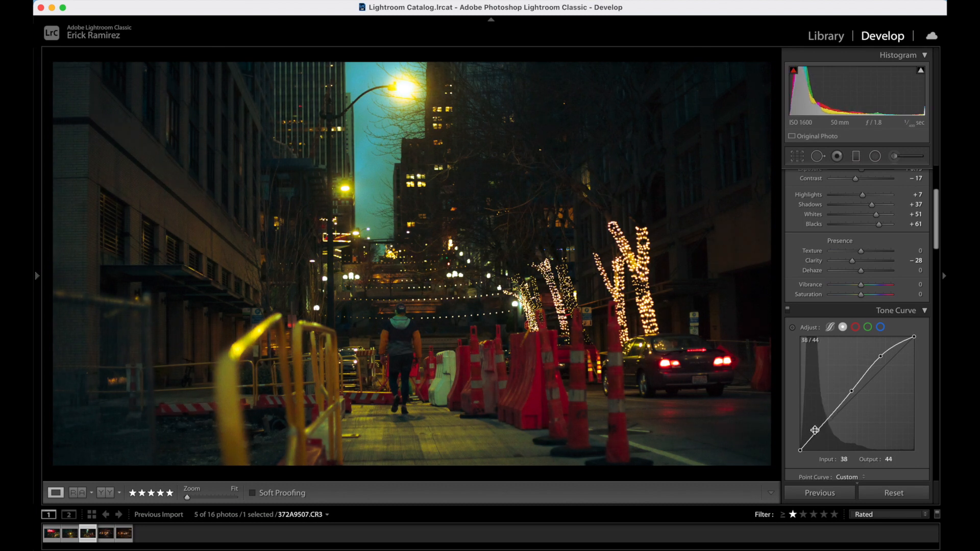
scroll(817, 434, "up", 5)
scroll(817, 434, "down", 1)
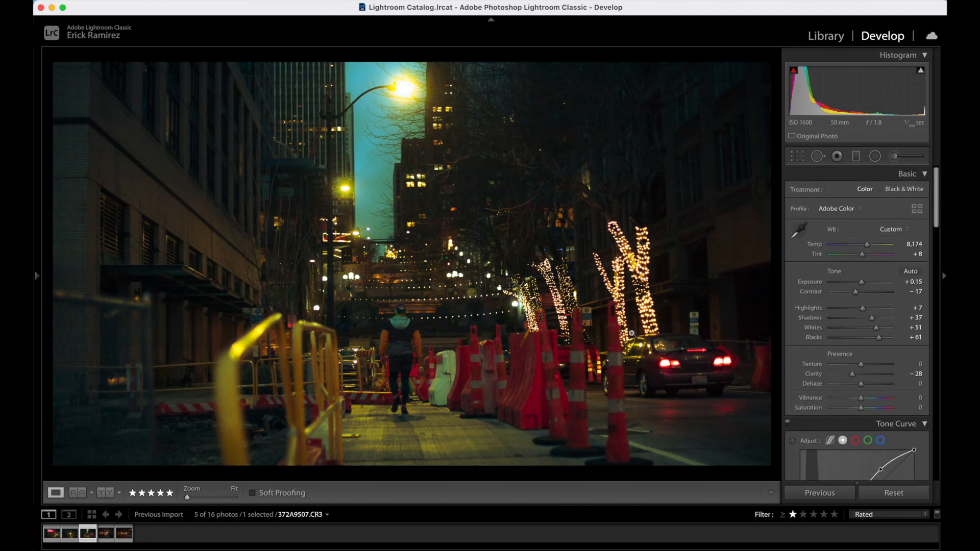
- Switch to the excavator photo, 372A9517.CR3, and apply Free Preset 01 to it
key("Right")
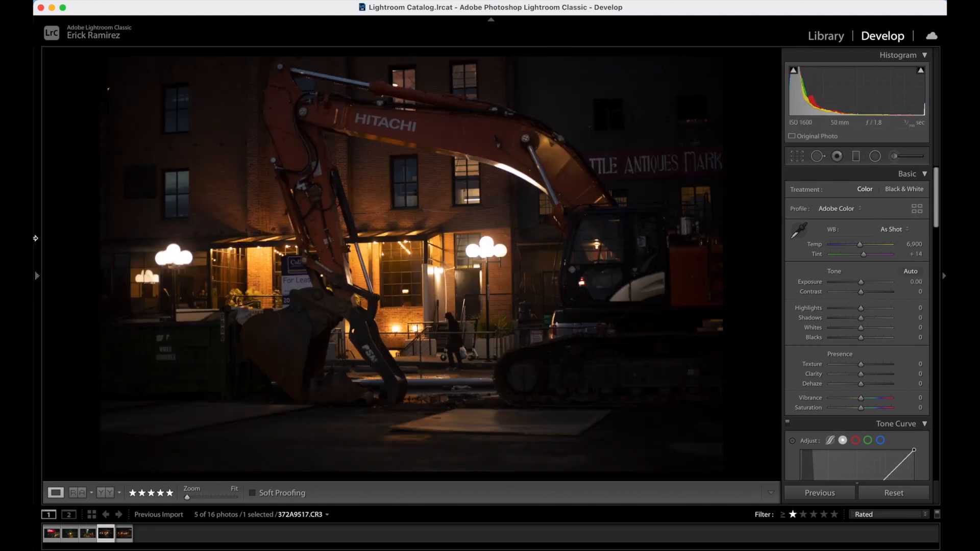
mouse_move(35, 294)
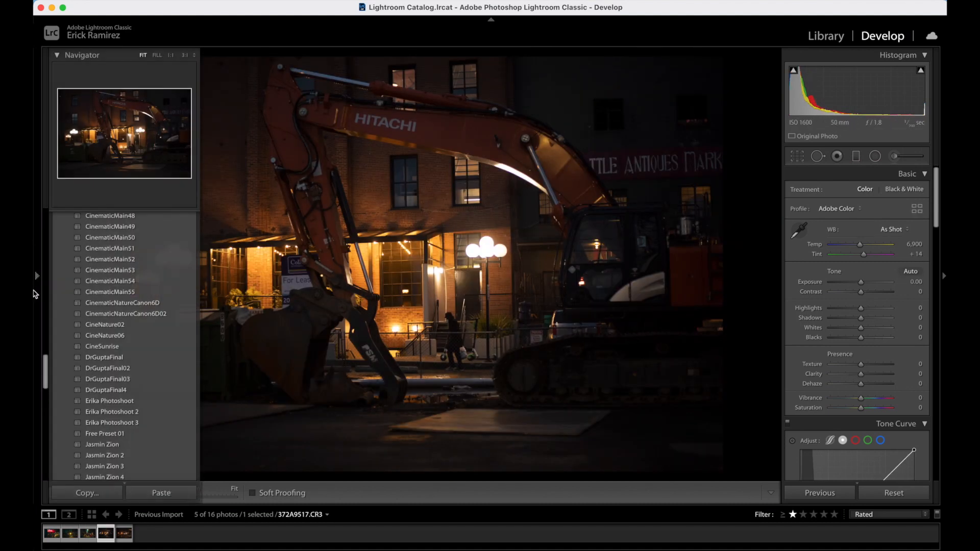
left_click(104, 434)
- Set the split toning highlights hue to 78 and saturation to 51 for the excavator photo
scroll(891, 311, "down", 15)
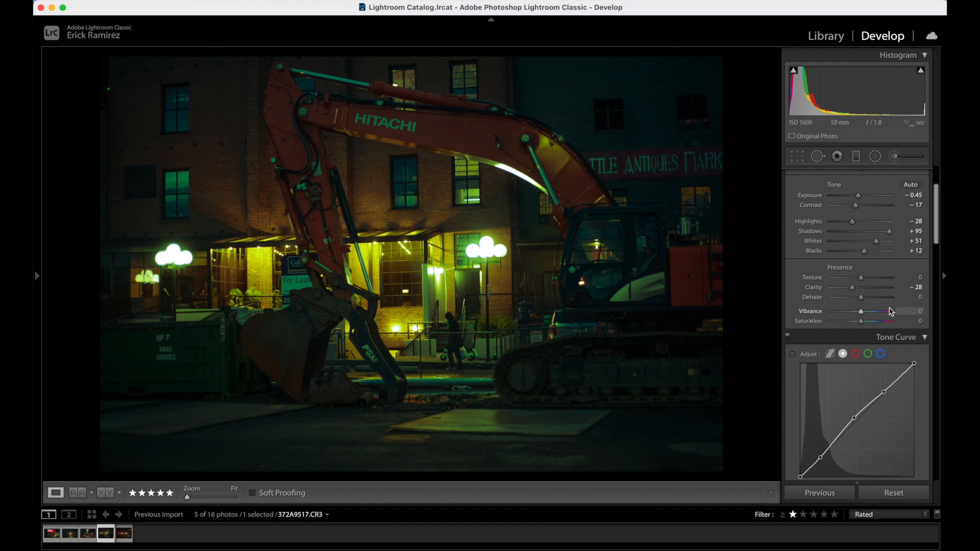
scroll(891, 311, "down", 5)
left_click_drag(850, 376, 846, 376)
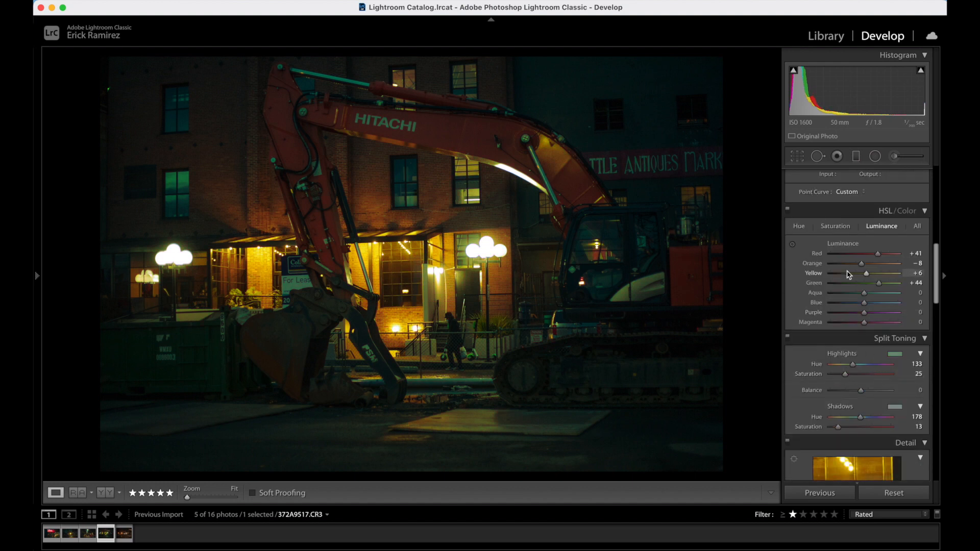
mouse_move(853, 365)
left_mouse_down()
mouse_move(867, 366)
mouse_move(847, 364)
left_mouse_up()
left_click_drag(854, 377, 862, 377)
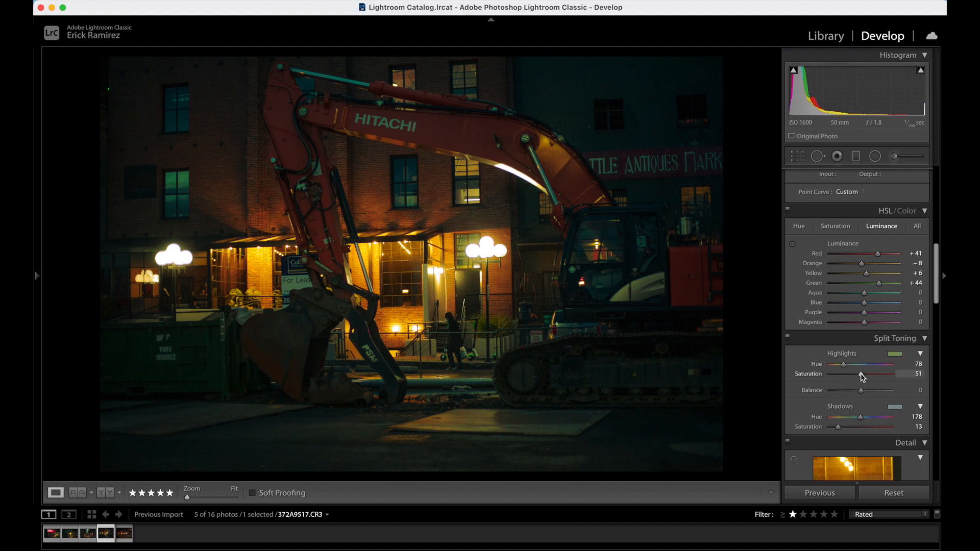
- Set Temp to 7,729 and Tint to +4, and raise the RGB curve's midpoint and its upper point, the latter to 183, 214
scroll(864, 377, "up", 10)
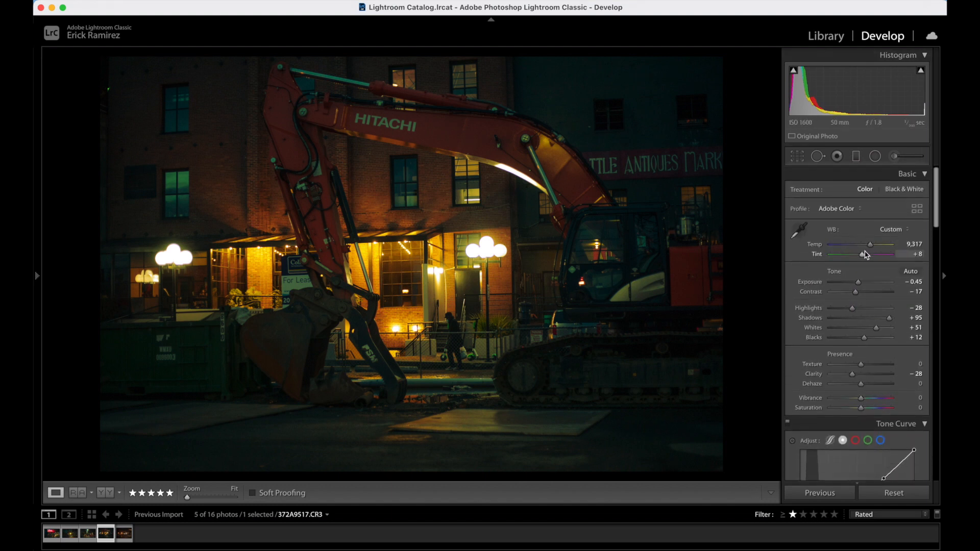
left_click_drag(864, 257, 868, 248)
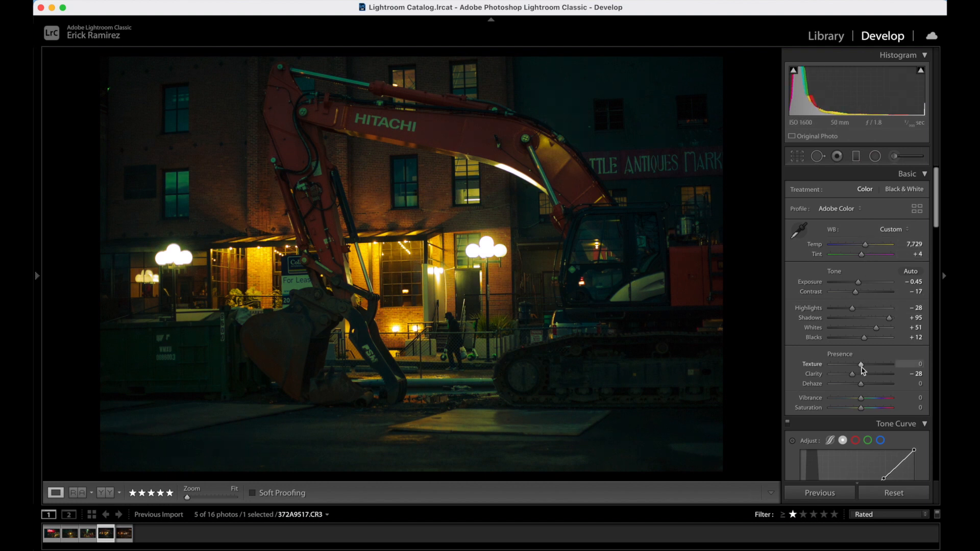
scroll(862, 371, "down", 3)
left_click_drag(853, 372, 885, 334)
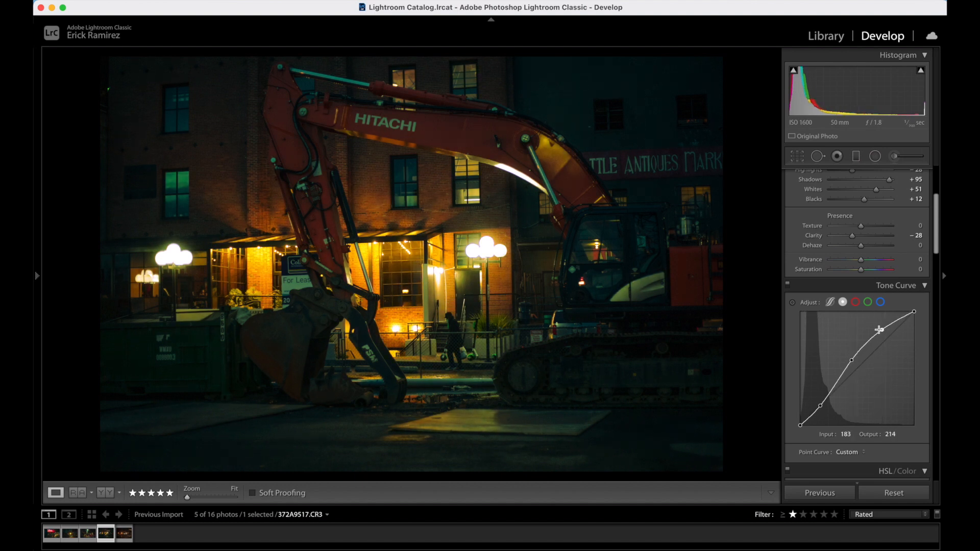
- Crop the excavator photo to a 16 x 9 aspect ratio and shift the image down so the top of the boom stays in frame
left_click(797, 156)
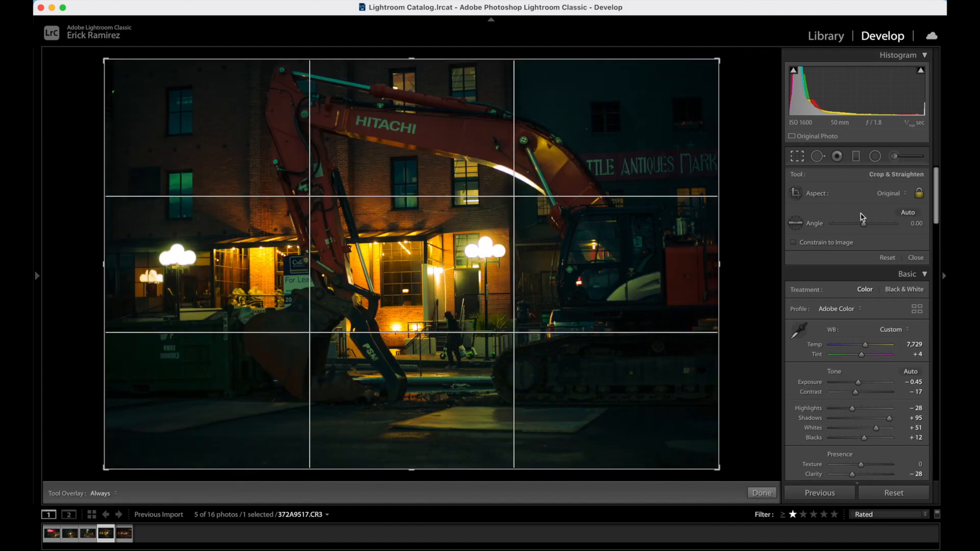
left_click(890, 194)
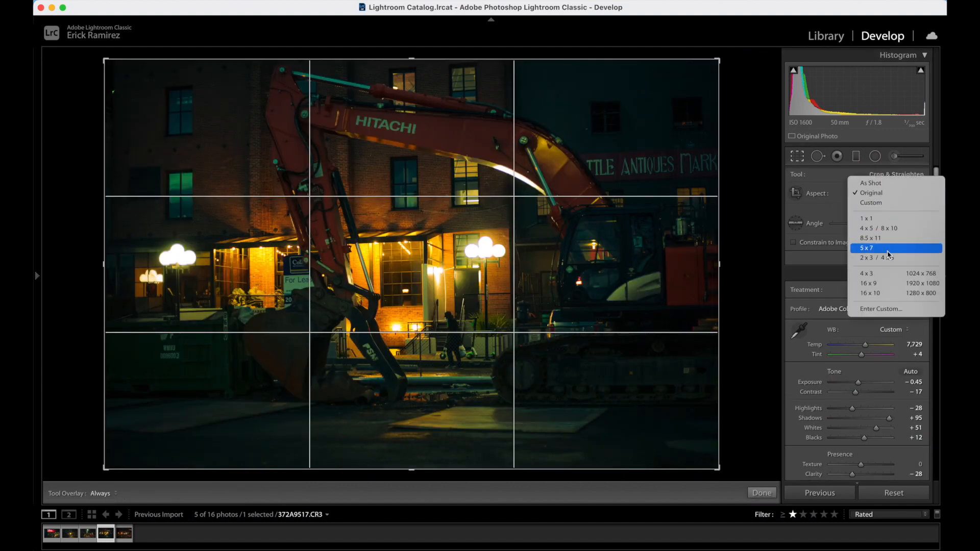
left_click(889, 286)
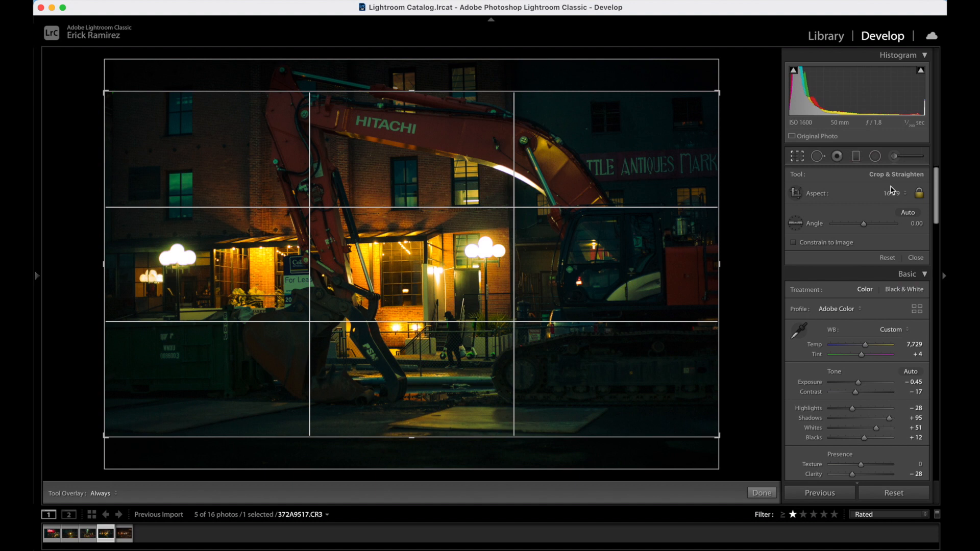
left_click_drag(534, 237, 535, 272)
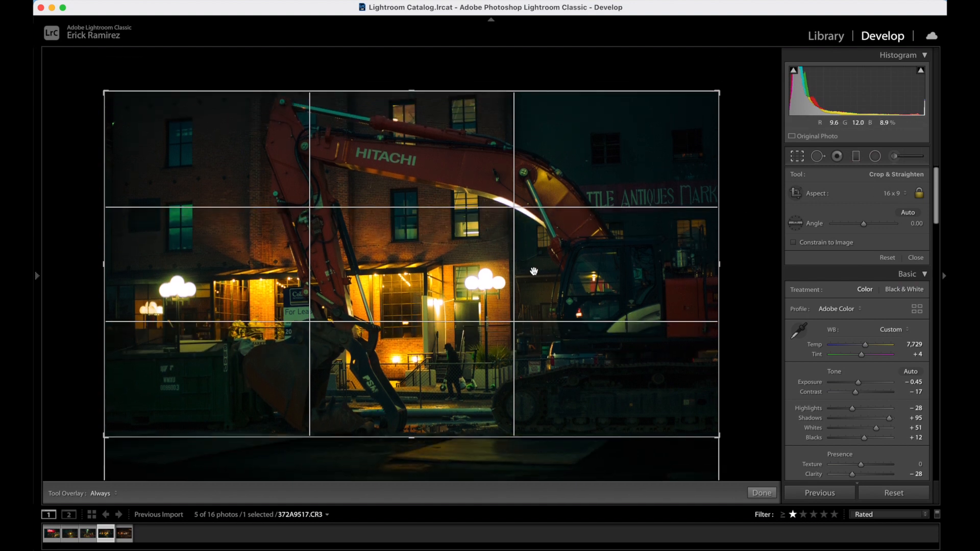
key("Return")
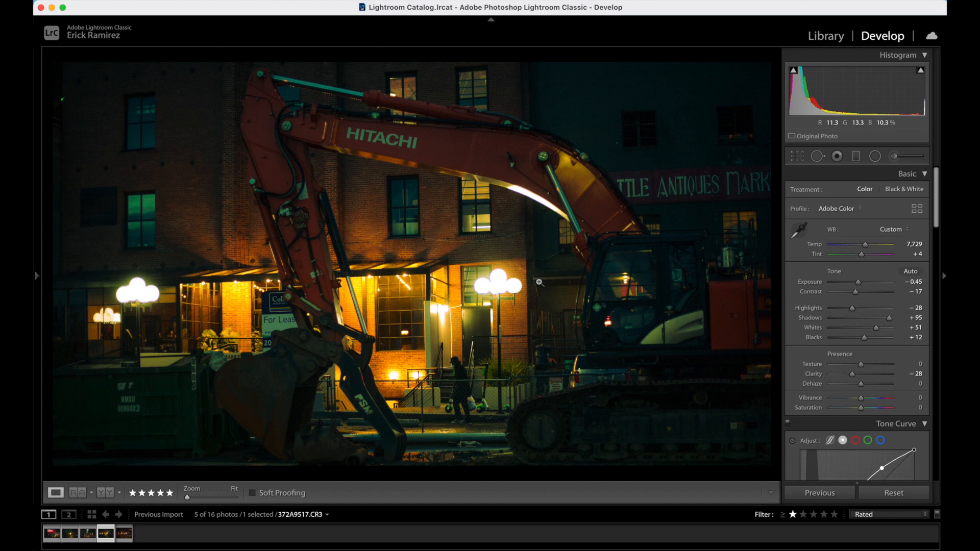
left_click(798, 161)
left_click_drag(758, 187, 759, 193)
key("Return")
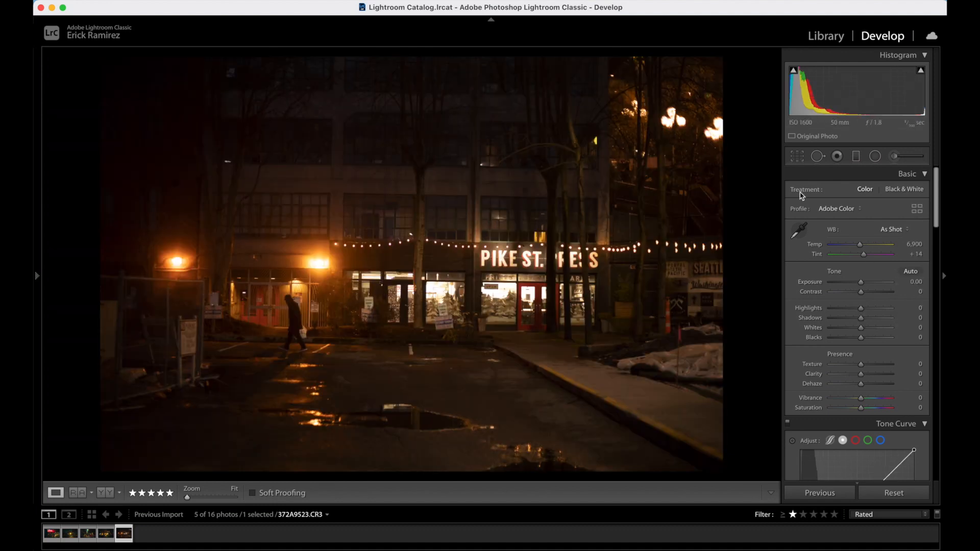
- Switch to the Pike St. Press photo, 372A9523.CR3, auto-straighten it and crop it to 16 x 9
left_click(797, 156)
left_click(906, 211)
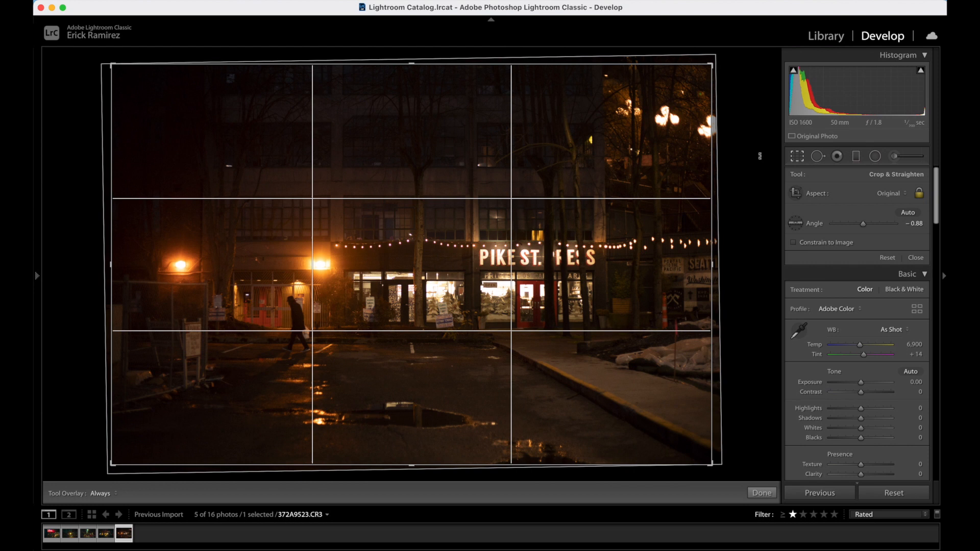
left_click(893, 193)
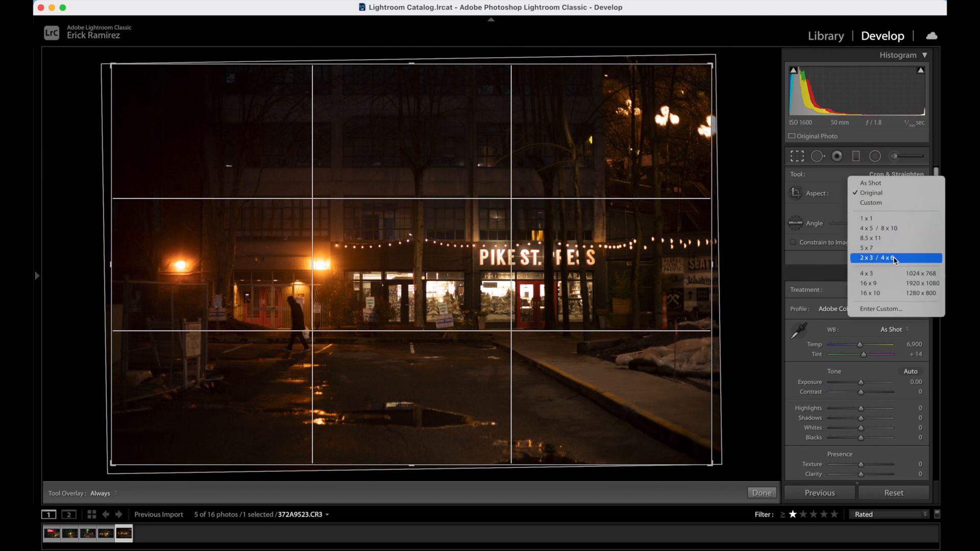
left_click(899, 286)
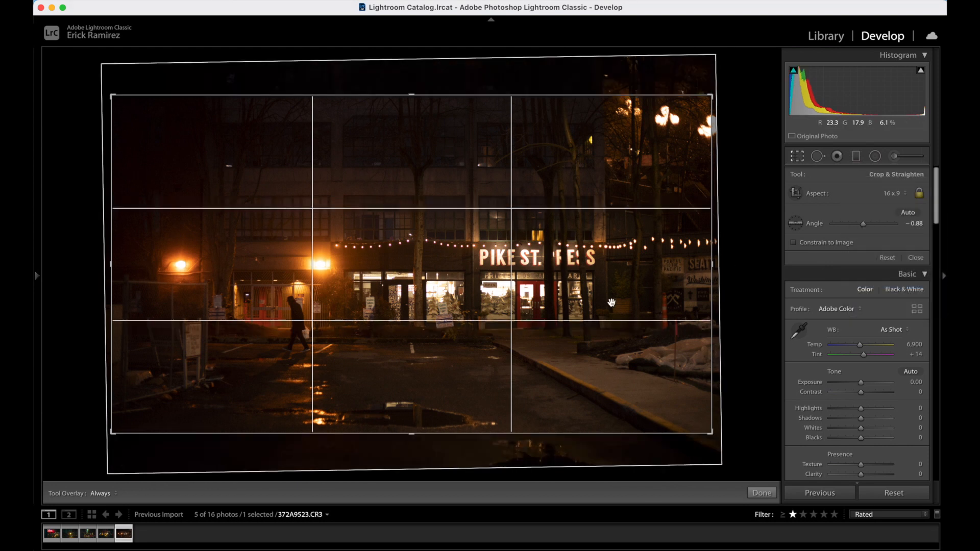
key("Return")
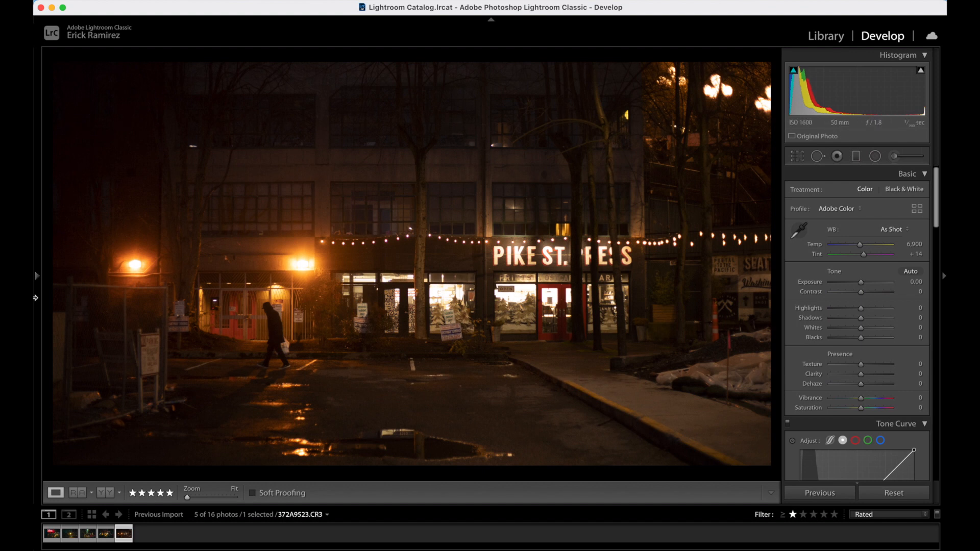
- Apply Free Preset 01 to the Pike St. Press photo and set Exposure to −1.05 and Blacks to +42
mouse_move(34, 273)
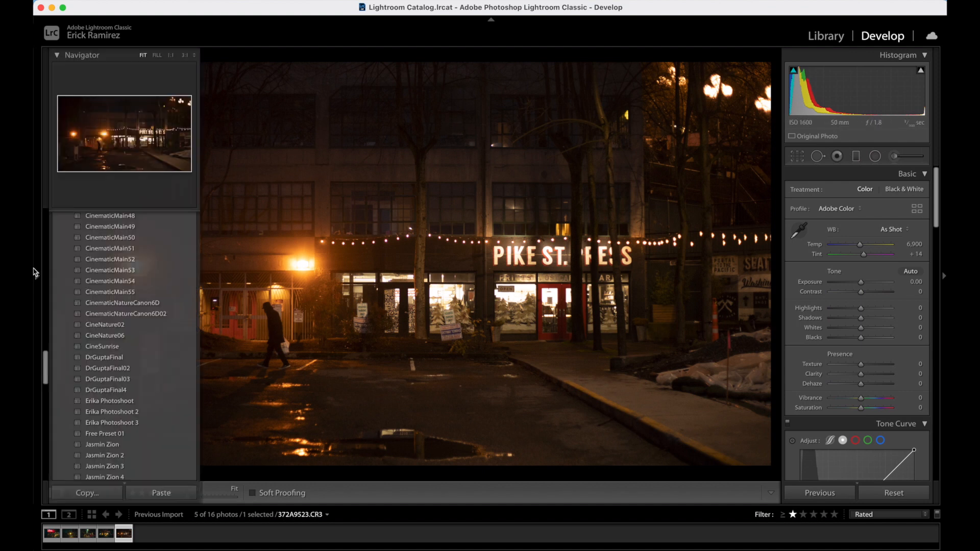
left_click(107, 435)
left_click_drag(858, 283, 855, 285)
left_click_drag(864, 338, 873, 337)
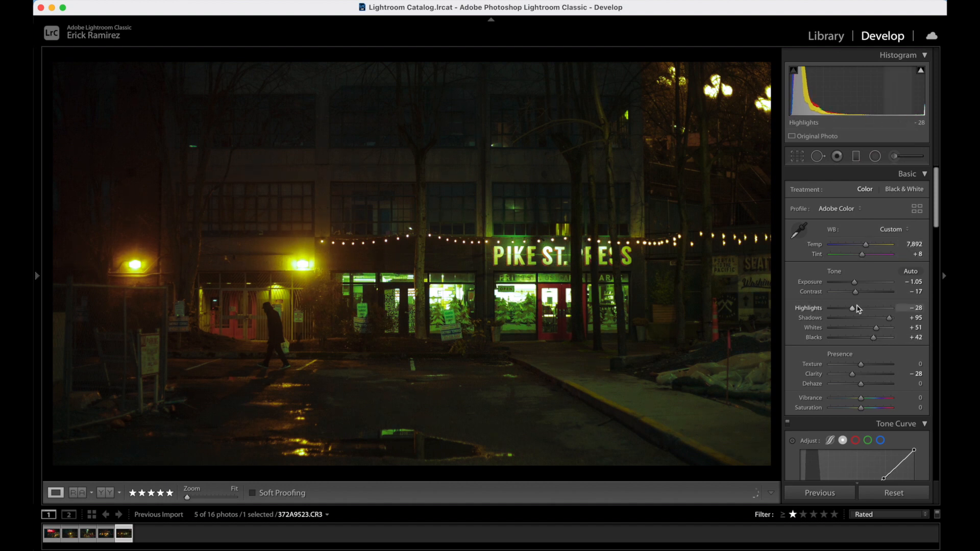
- Reduce the split toning highlights saturation to 24 for the storefront photo
scroll(857, 307, "down", 10)
scroll(859, 310, "down", 2)
left_click(845, 391)
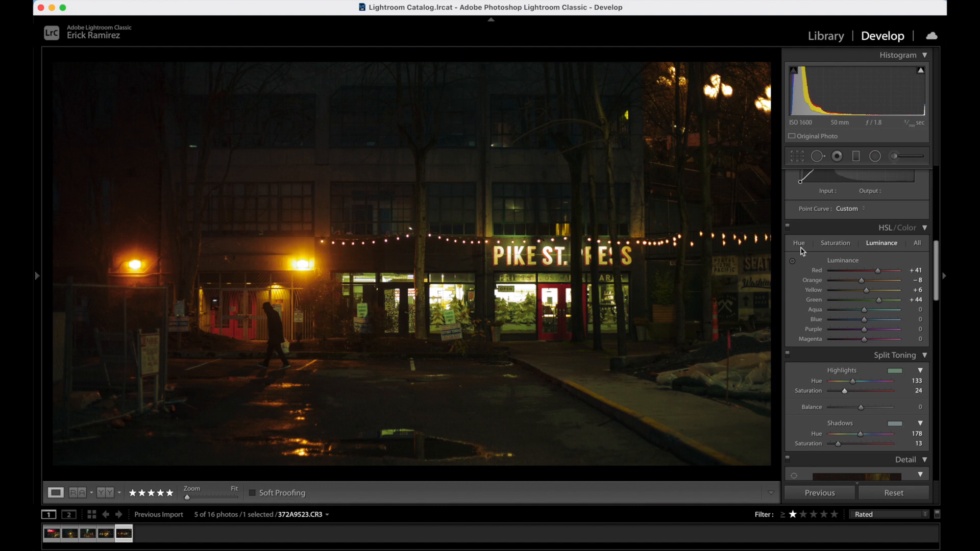
- Cool the white balance to a Temp of 6,387 and set Highlights to +23
scroll(822, 263, "up", 12)
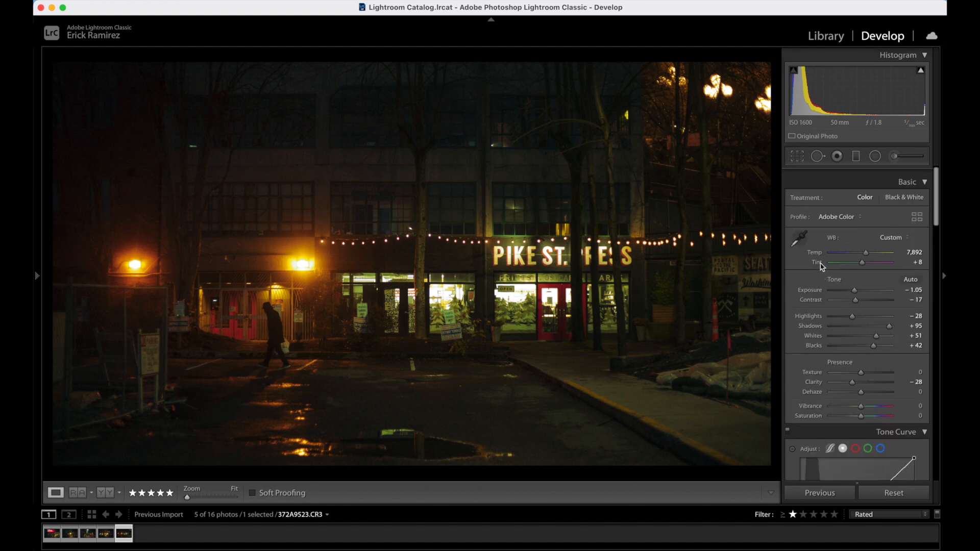
left_click_drag(866, 246, 858, 247)
left_click_drag(875, 309, 868, 309)
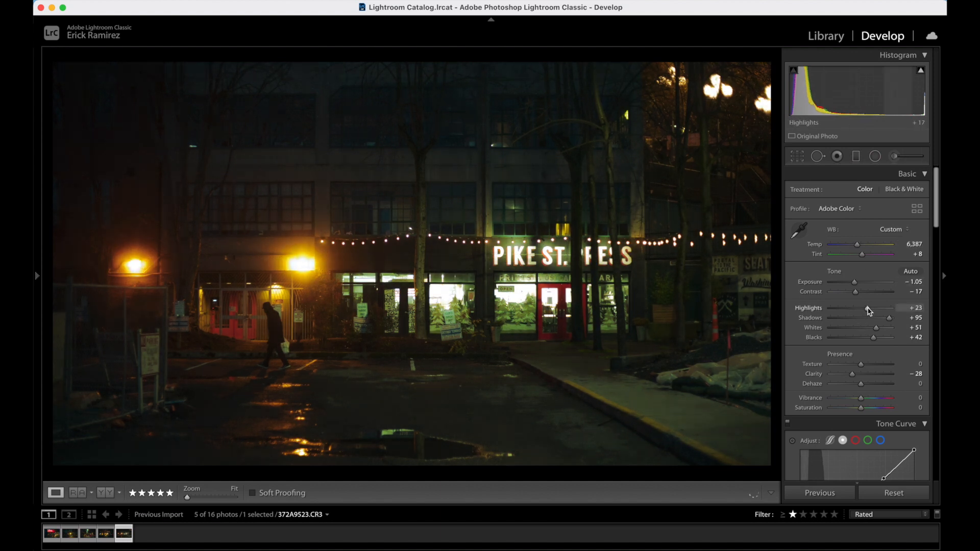
- Raise the RGB curve's midpoint and its upper point, the latter to input 176, output 222, and set Highlights to +8
scroll(870, 312, "down", 5)
scroll(870, 311, "down", 1)
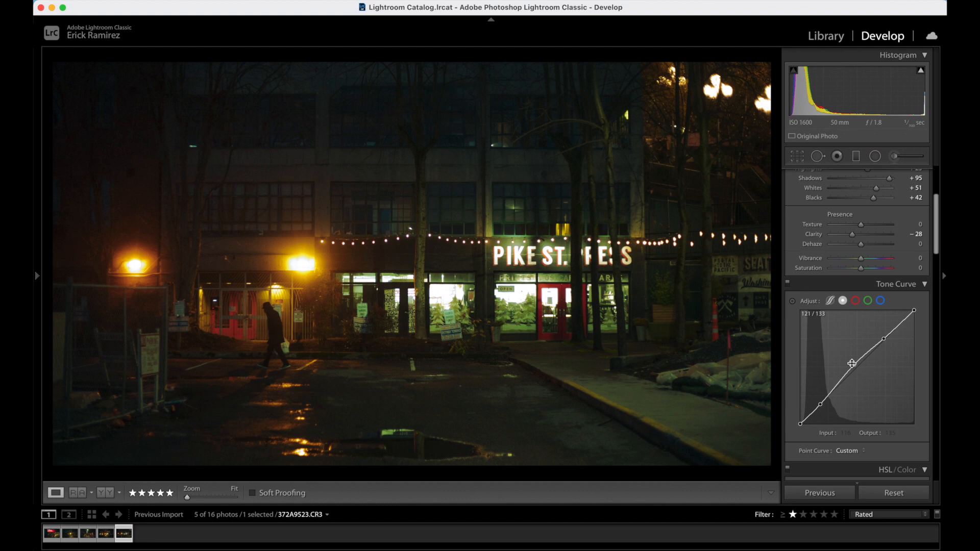
left_click_drag(854, 364, 851, 359)
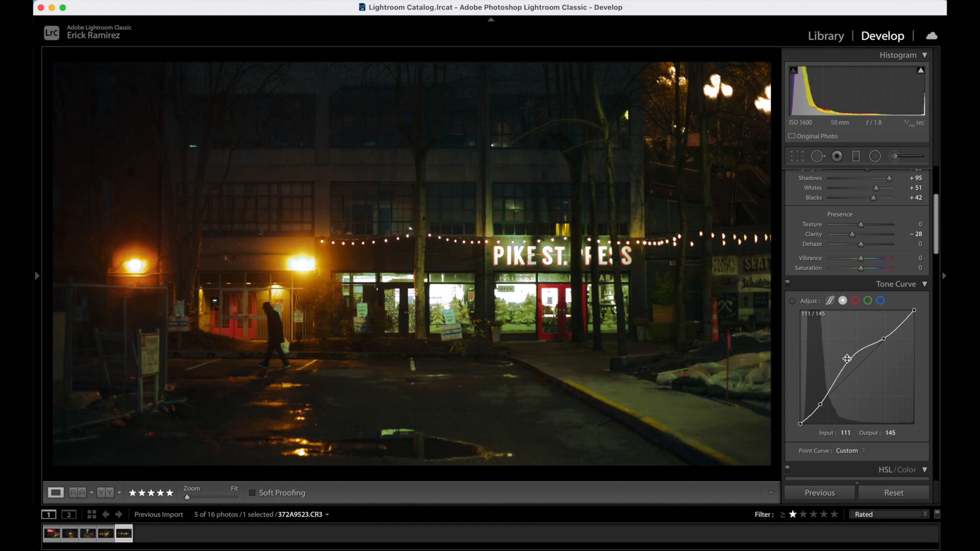
left_click_drag(822, 407, 821, 406)
left_click_drag(885, 338, 876, 324)
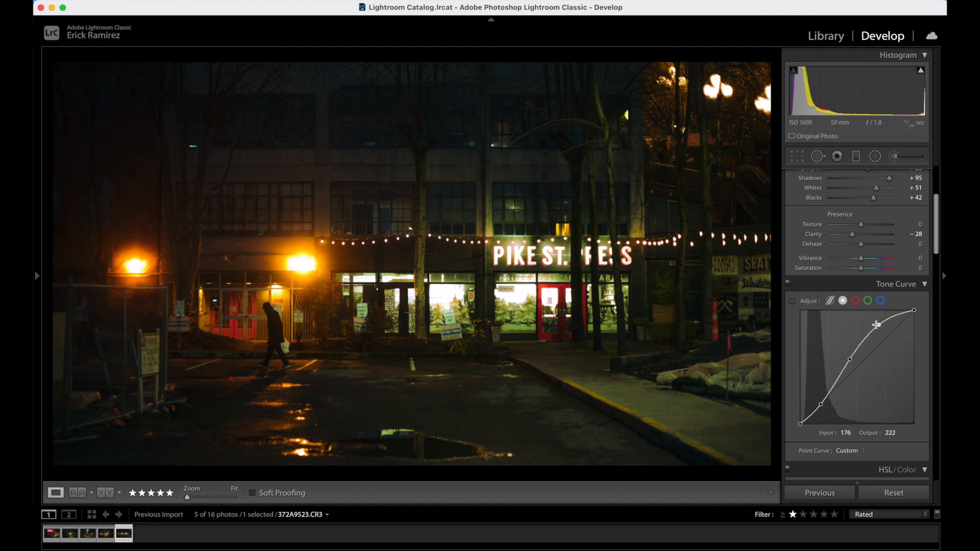
scroll(877, 325, "up", 5)
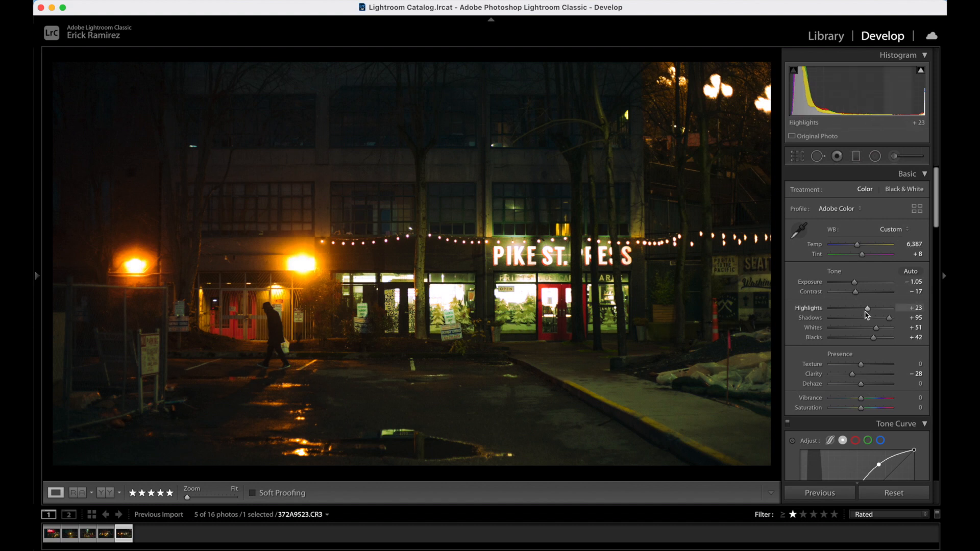
left_click_drag(869, 312, 864, 314)
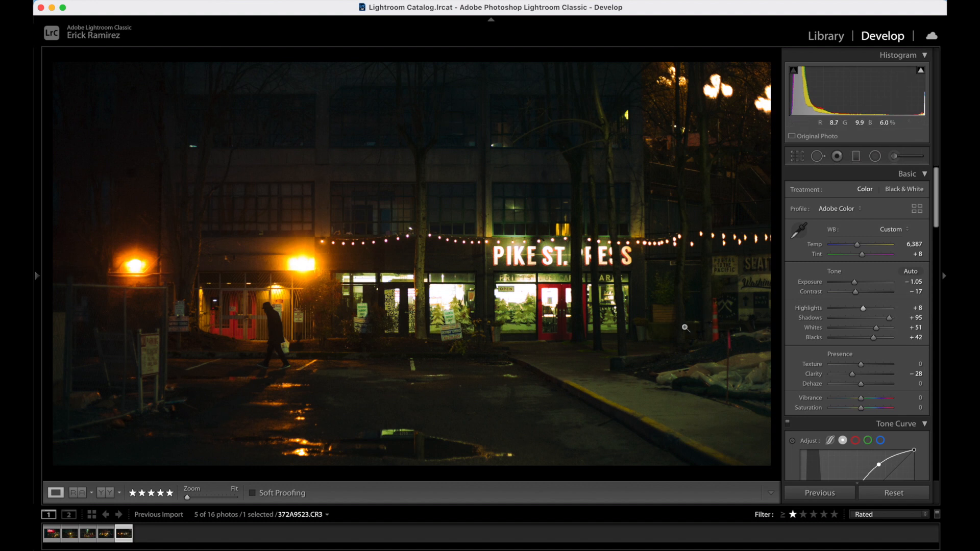
- Step back through the graded photos to review them, ending on the fish bar photo, 372A9476.CR3
key("Left")
key("Left")
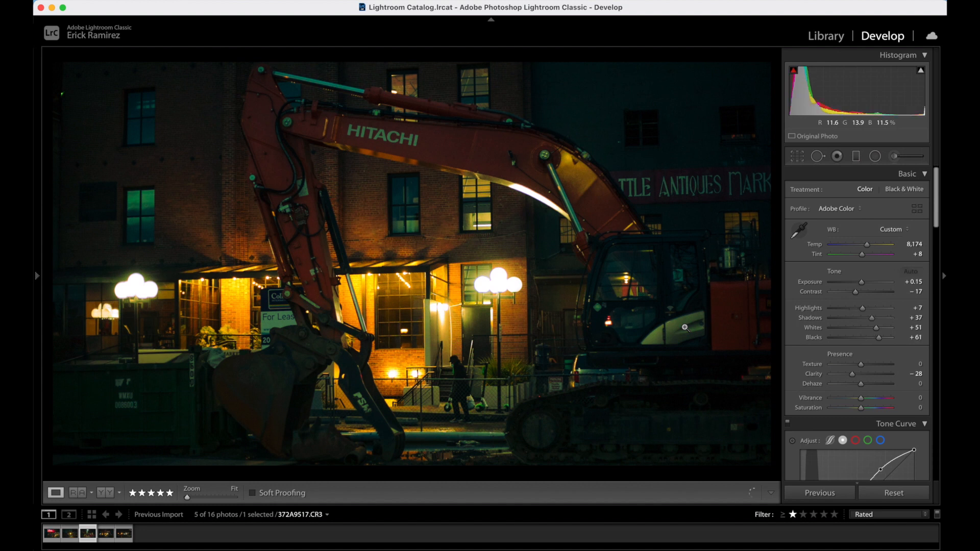
key("Left")
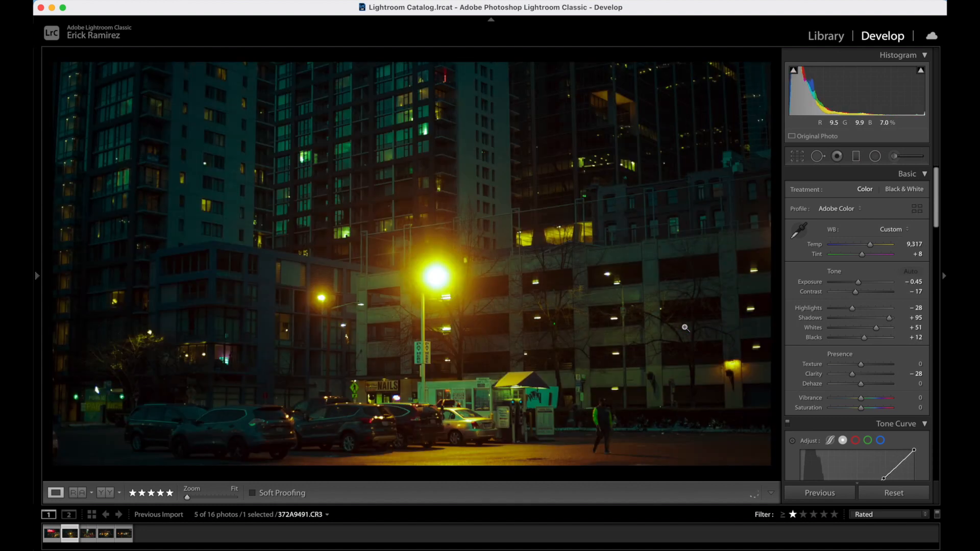
key("Left")
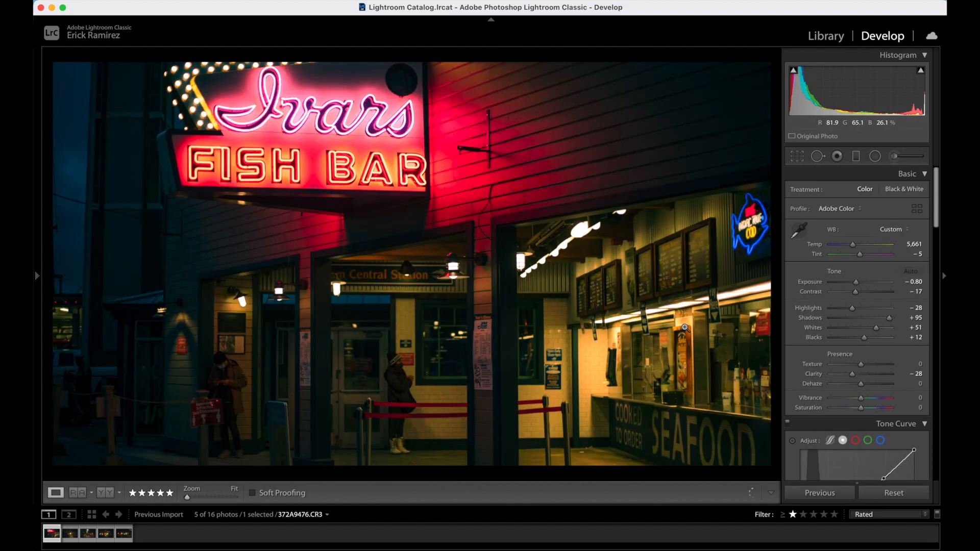